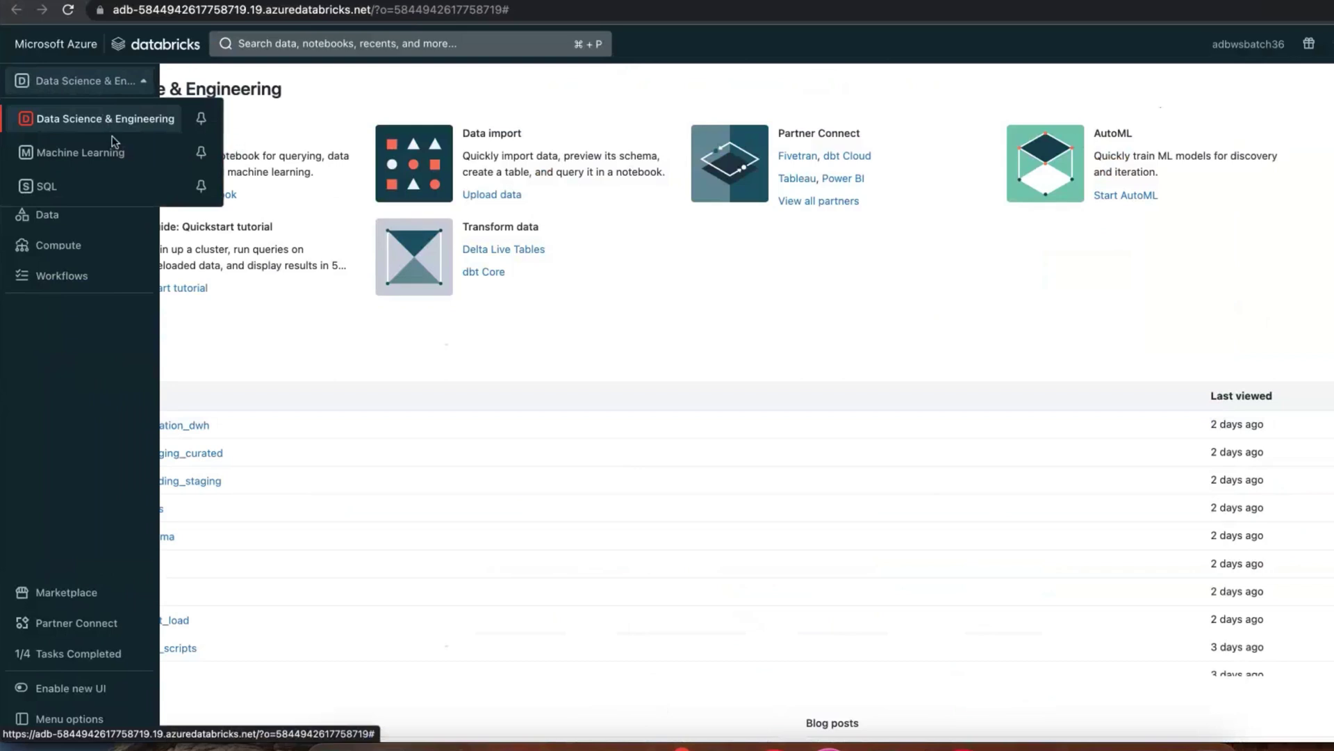
Step: Switch the Databricks persona to Machine Learning, then to SQL, and bring up the new navigation UI offer
{"action": "left_click", "coordinate": [108, 150]}
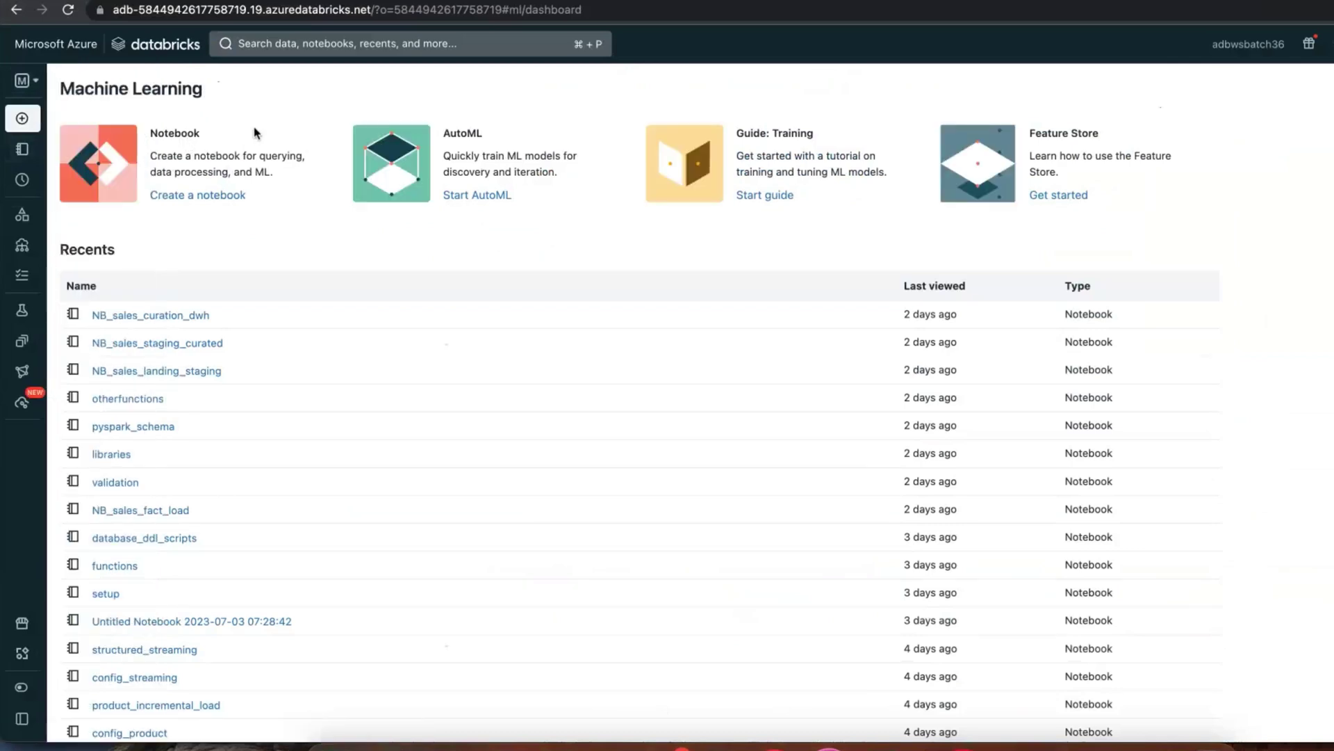
{"action": "mouse_move", "coordinate": [23, 119]}
{"action": "left_click", "coordinate": [76, 80]}
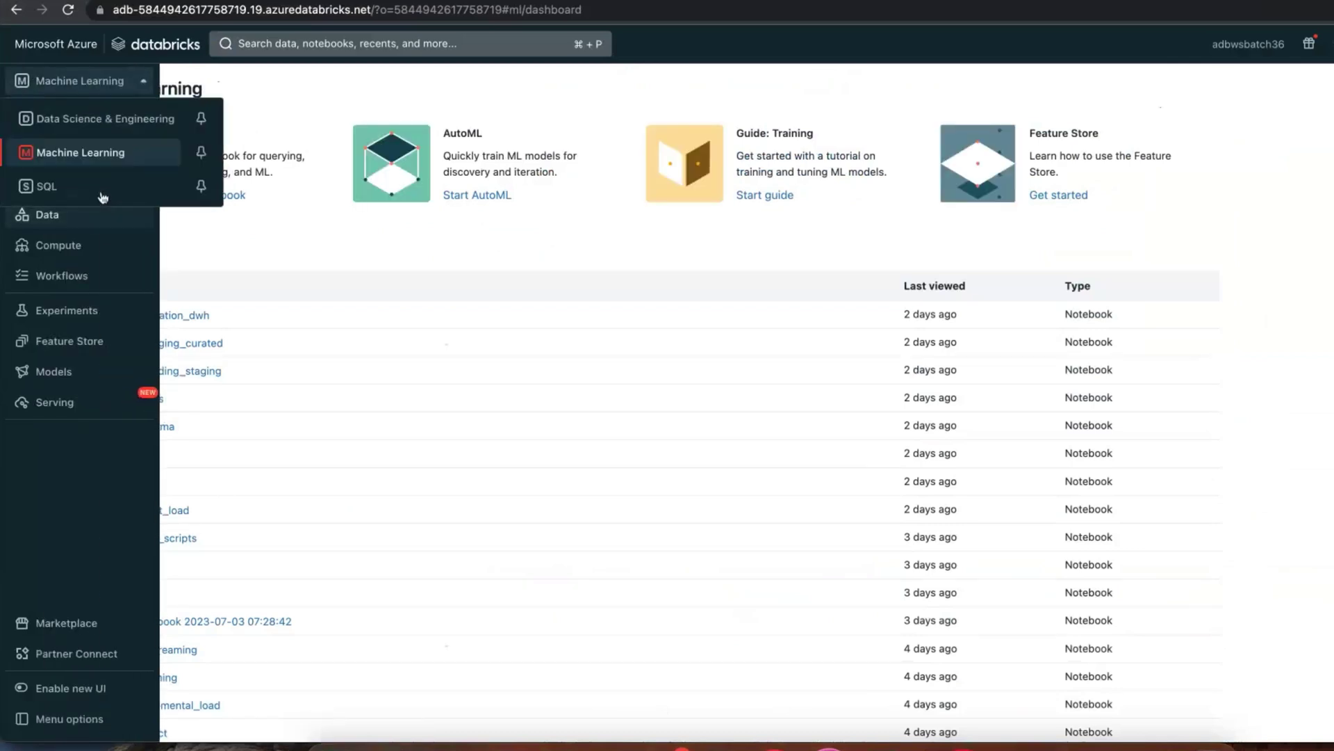
{"action": "left_click", "coordinate": [105, 187]}
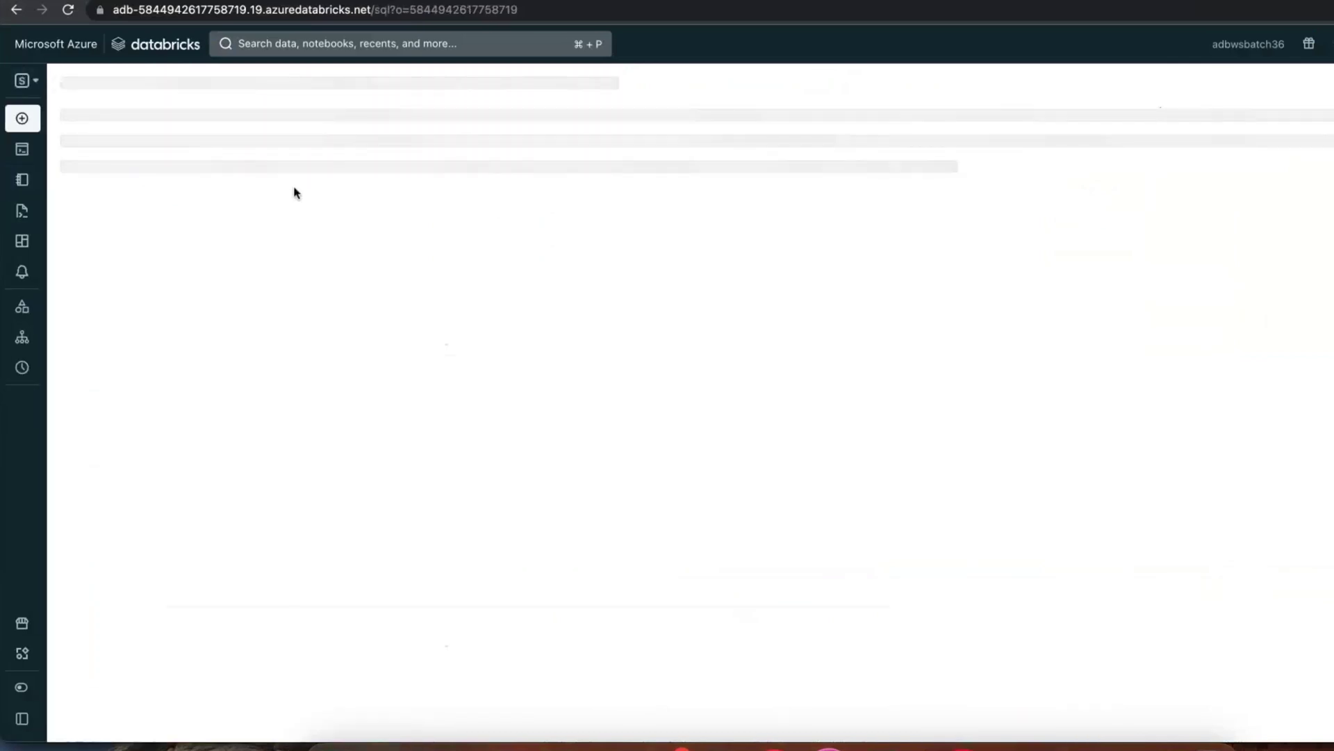
{"action": "mouse_move", "coordinate": [17, 192]}
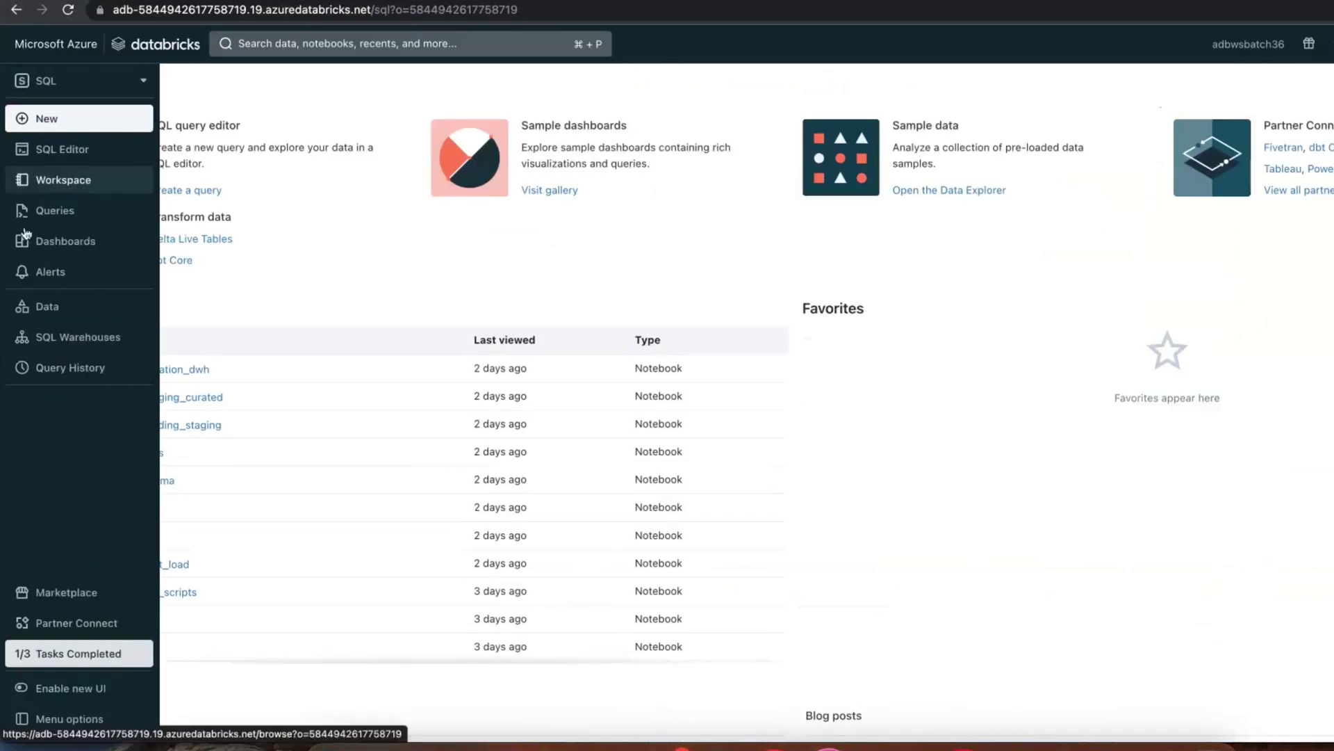
{"action": "left_click", "coordinate": [92, 689]}
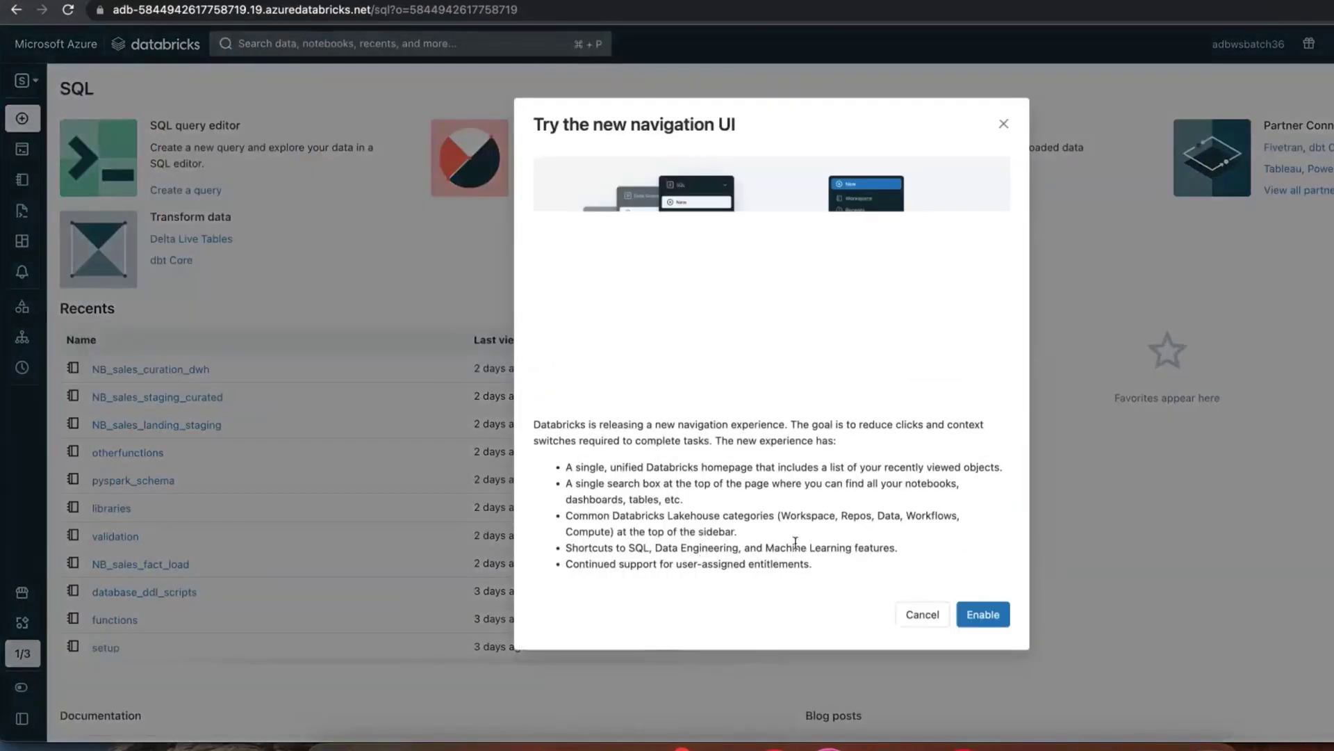
Step: Enable the new Databricks navigation UI from the Try the new navigation UI dialog
{"action": "left_click", "coordinate": [981, 613]}
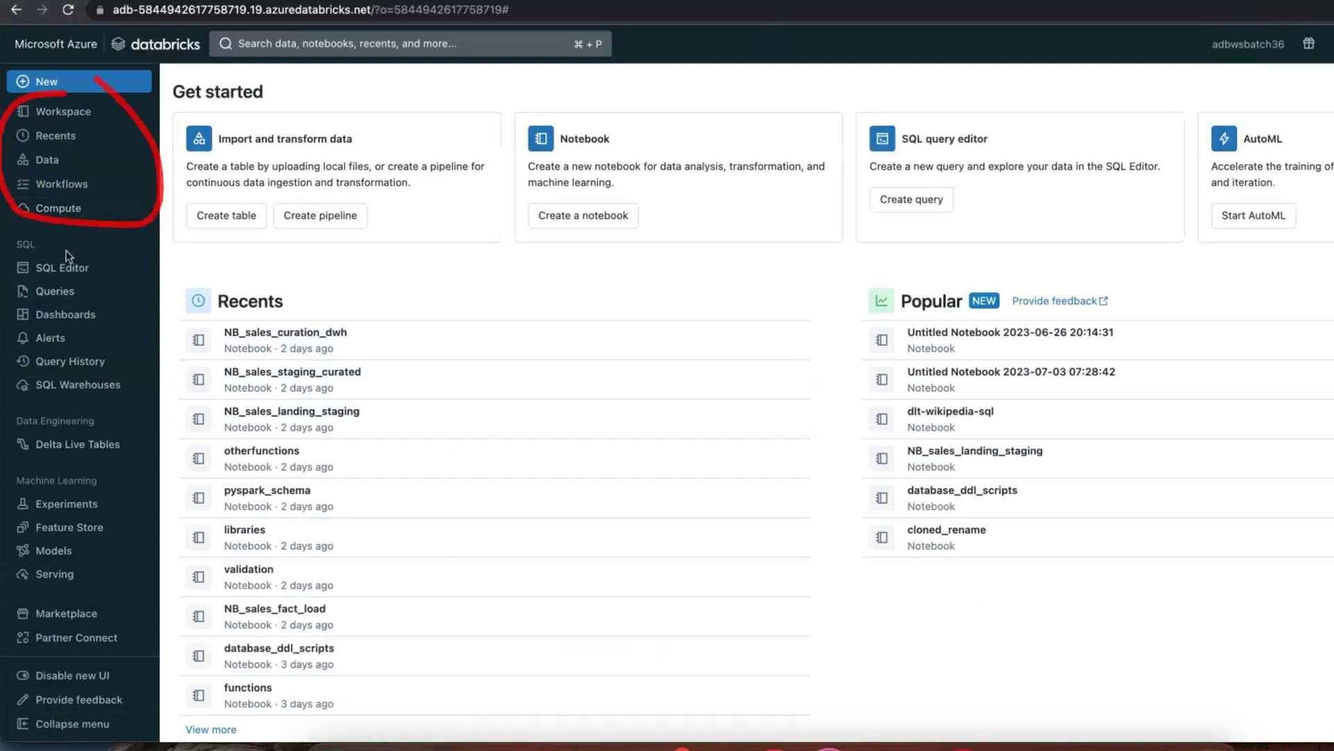
{"action": "mouse_move", "coordinate": [64, 235]}
{"action": "left_mouse_down"}
{"action": "mouse_move", "coordinate": [13, 243]}
{"action": "mouse_move", "coordinate": [4, 374]}
{"action": "mouse_move", "coordinate": [23, 390]}
{"action": "mouse_move", "coordinate": [117, 397]}
{"action": "mouse_move", "coordinate": [138, 330]}
{"action": "mouse_move", "coordinate": [73, 224]}
{"action": "left_mouse_up"}
{"action": "mouse_move", "coordinate": [112, 422]}
{"action": "left_mouse_down"}
{"action": "mouse_move", "coordinate": [51, 410]}
{"action": "mouse_move", "coordinate": [21, 417]}
{"action": "mouse_move", "coordinate": [10, 439]}
{"action": "mouse_move", "coordinate": [23, 460]}
{"action": "mouse_move", "coordinate": [63, 468]}
{"action": "mouse_move", "coordinate": [136, 466]}
{"action": "mouse_move", "coordinate": [117, 425]}
{"action": "left_mouse_up"}
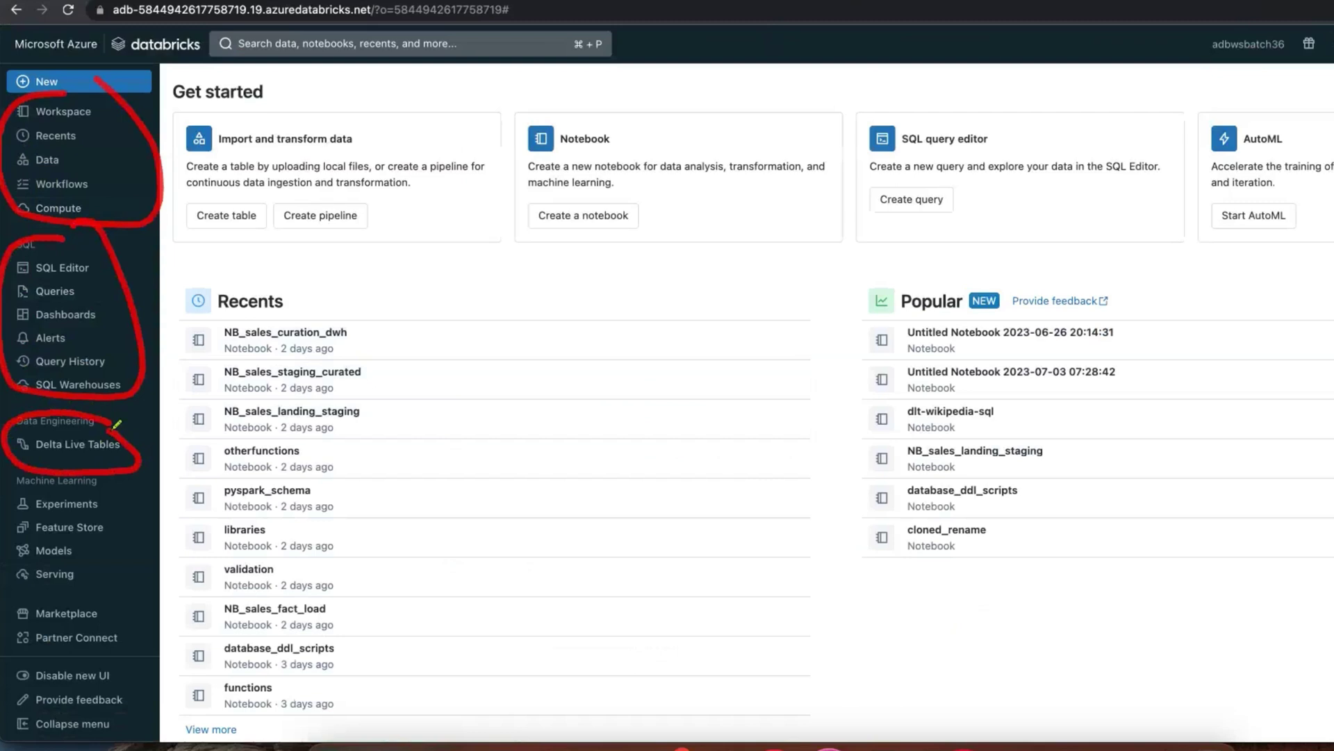
{"action": "mouse_move", "coordinate": [124, 490]}
{"action": "left_mouse_down"}
{"action": "mouse_move", "coordinate": [13, 490]}
{"action": "mouse_move", "coordinate": [10, 583]}
{"action": "mouse_move", "coordinate": [48, 588]}
{"action": "mouse_move", "coordinate": [122, 536]}
{"action": "mouse_move", "coordinate": [128, 481]}
{"action": "left_mouse_up"}
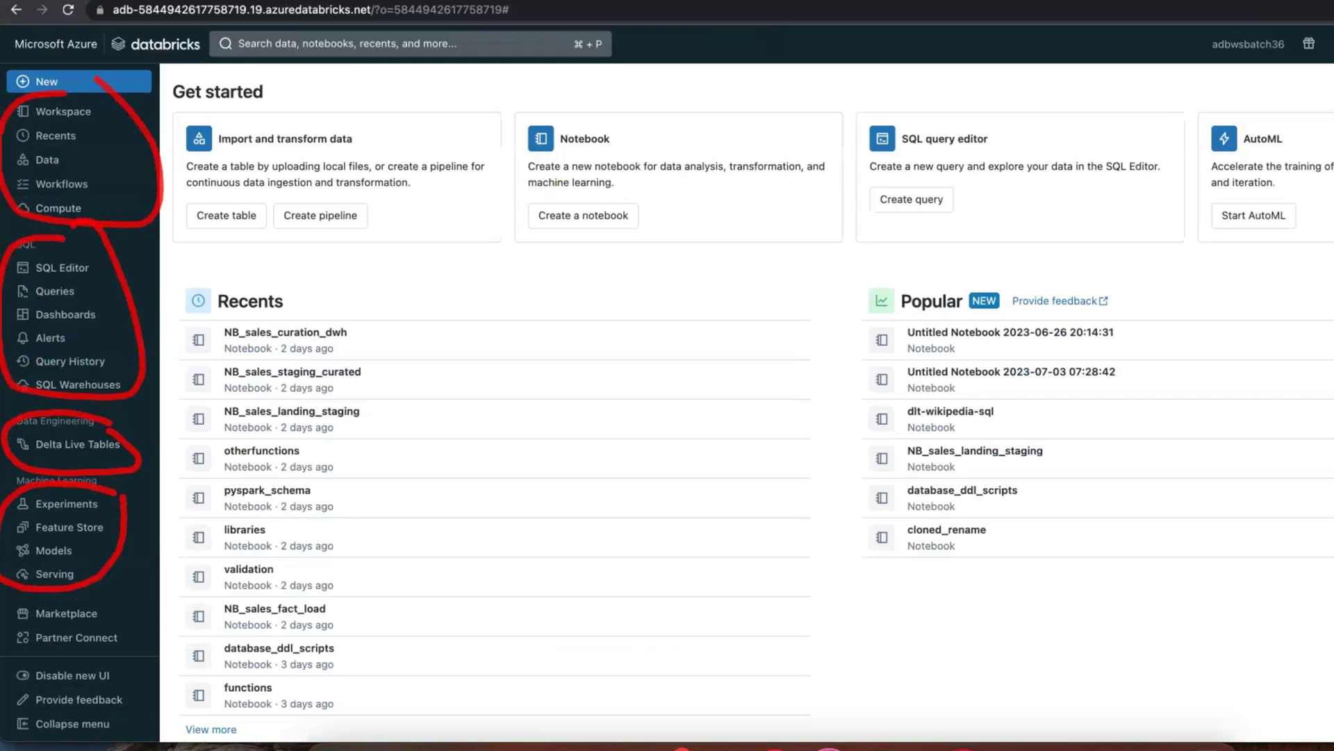
{"action": "key", "text": "Escape"}
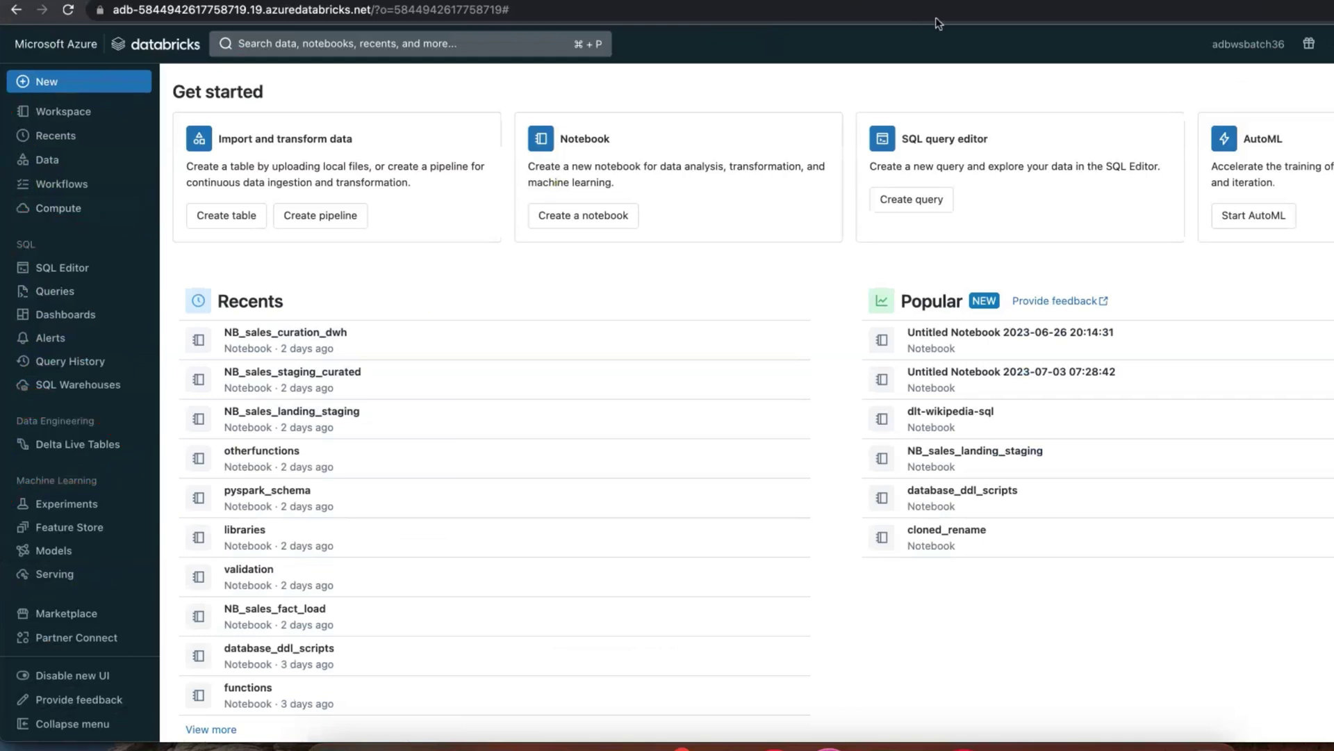
Step: Search Google for azure fabric in a new browser tab
{"action": "key", "text": "super+t"}
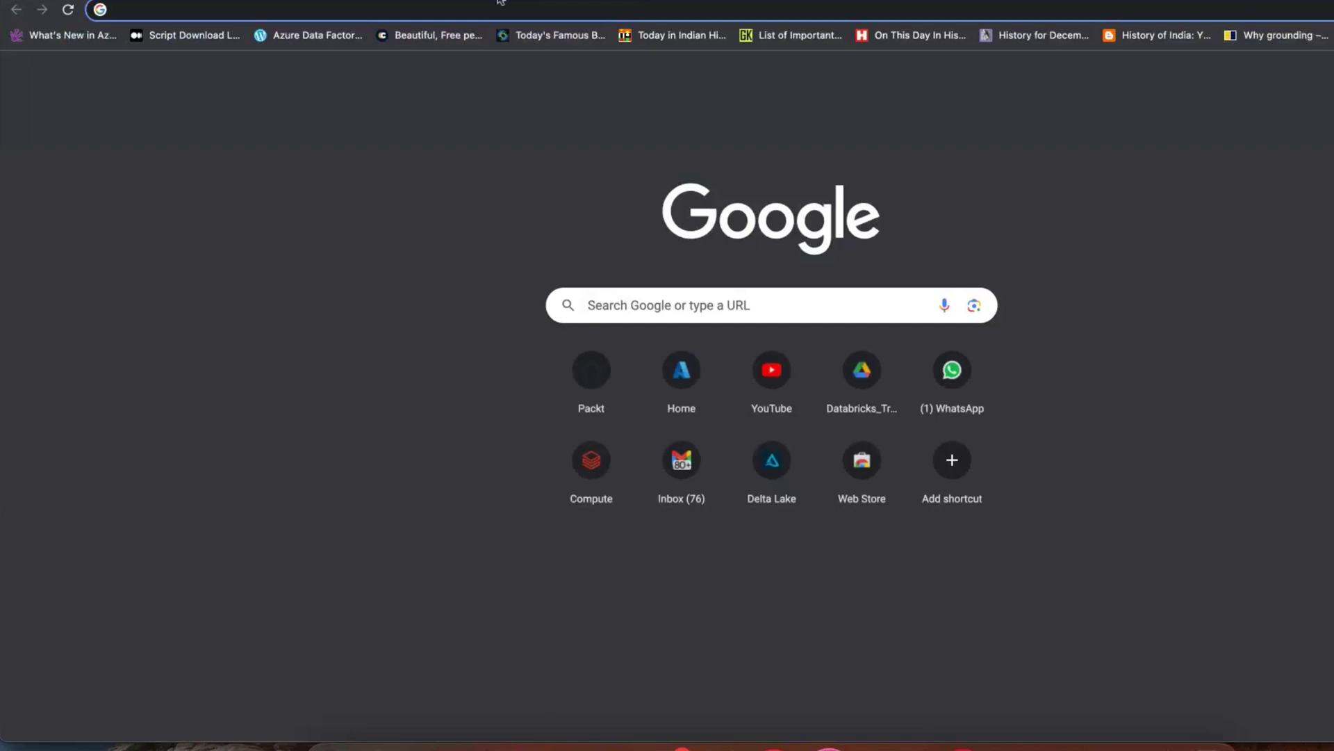
{"action": "type", "text": "azure fa"}
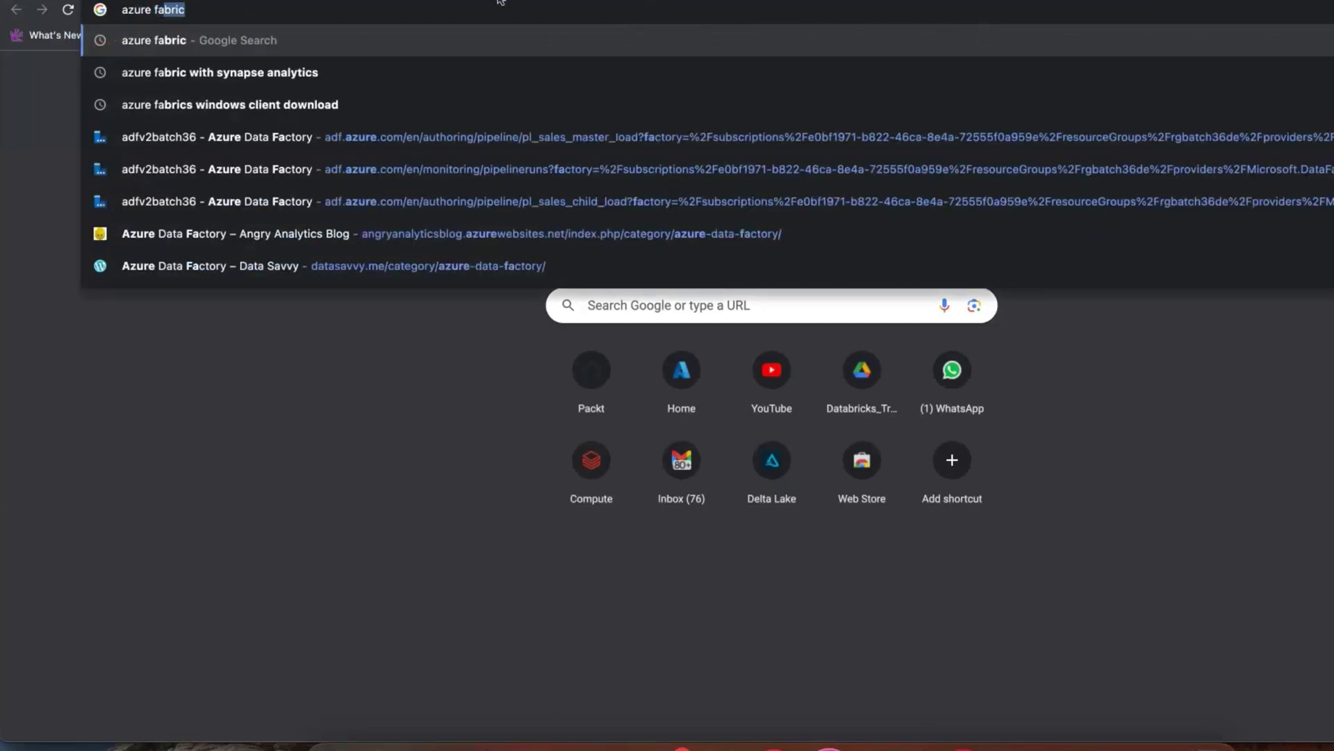
{"action": "key", "text": "Return"}
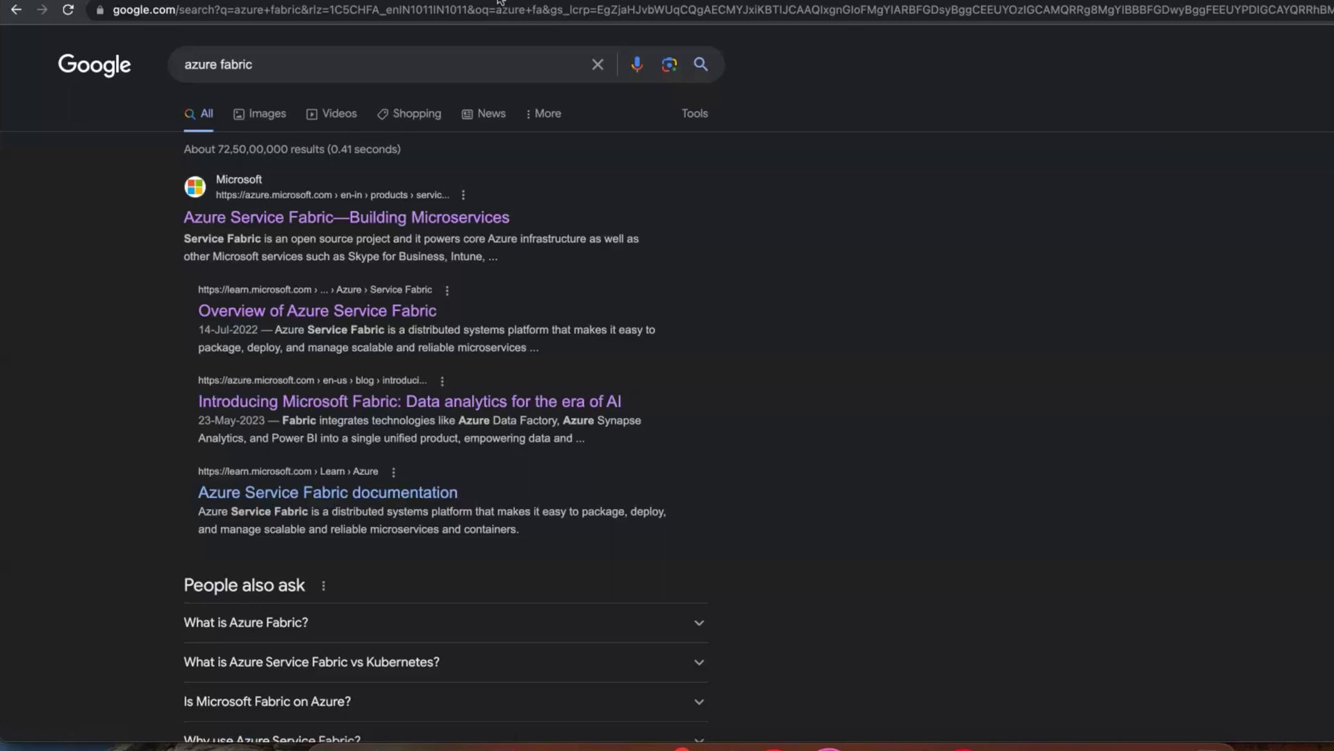
Step: Search for microsoft fabric instead and open the Data Analytics | Microsoft Fabric result
{"action": "left_click", "coordinate": [498, 3]}
{"action": "type", "text": "microsoft fabric"}
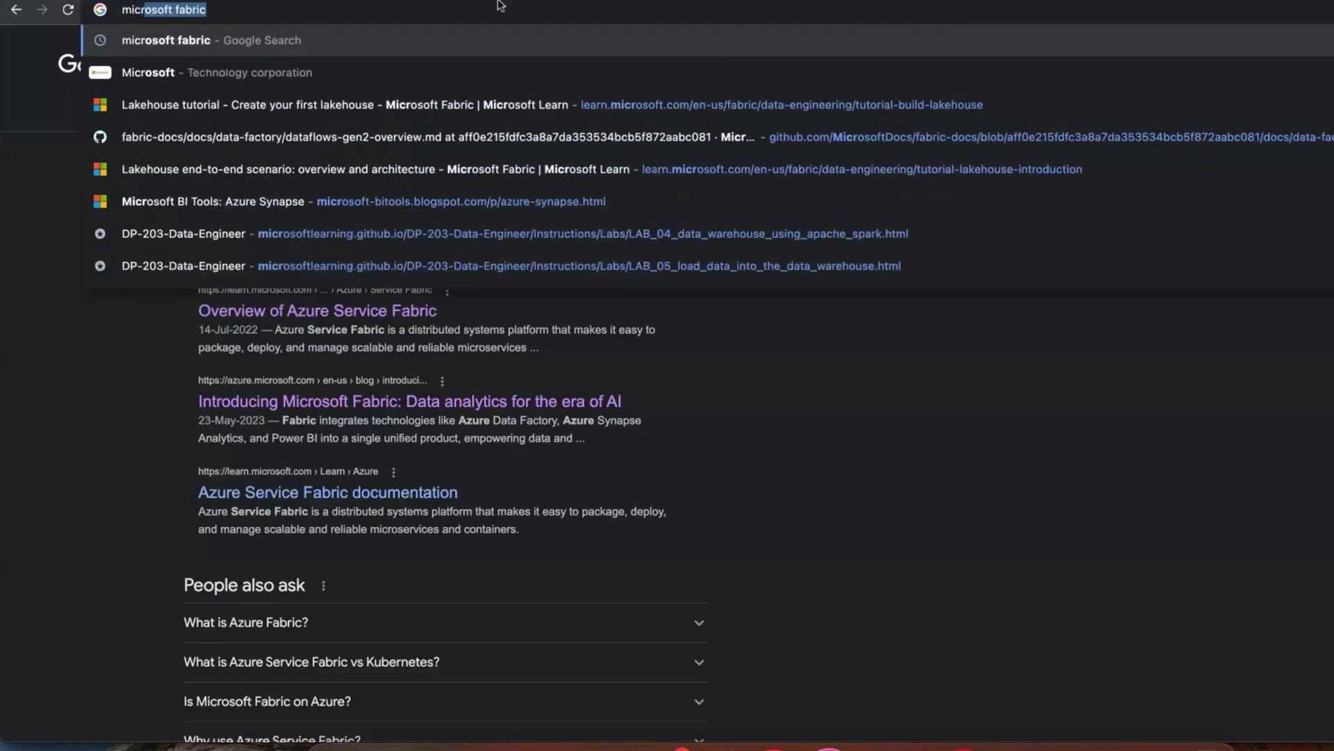
{"action": "key", "text": "Return"}
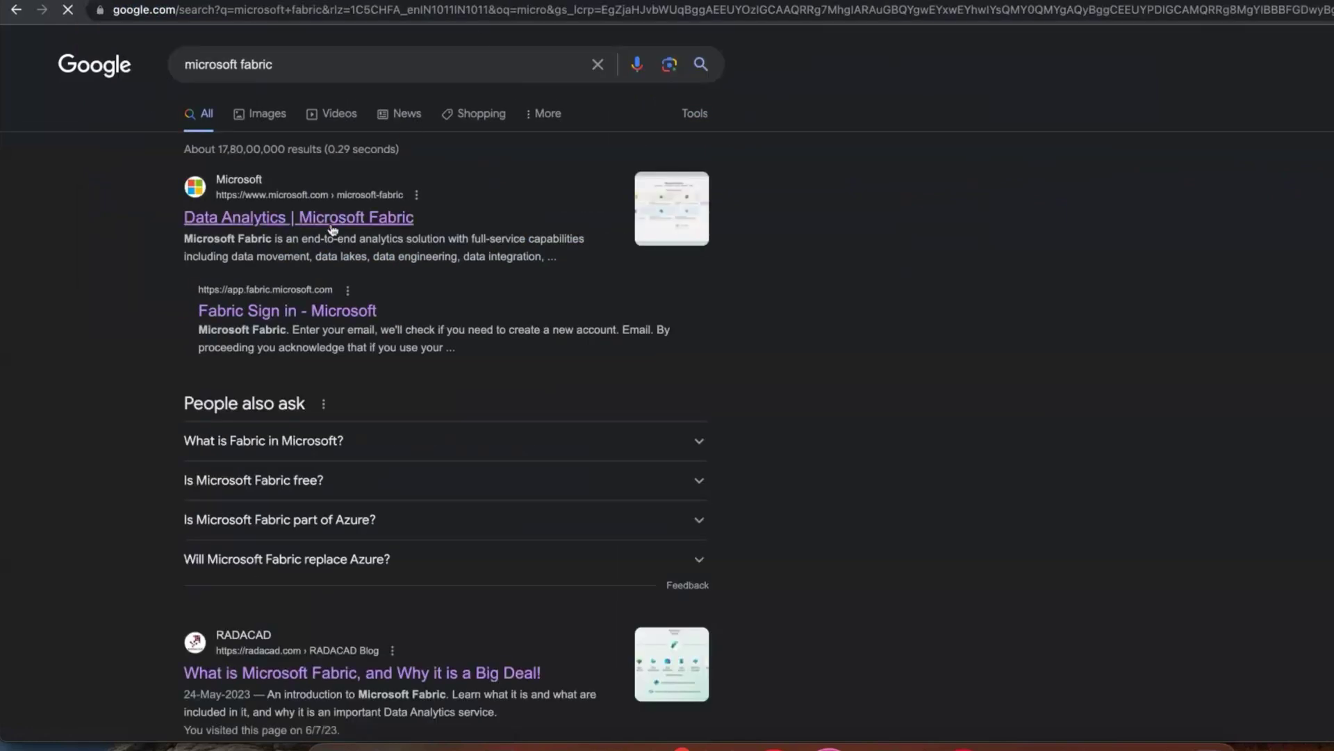
{"action": "left_click", "coordinate": [314, 220]}
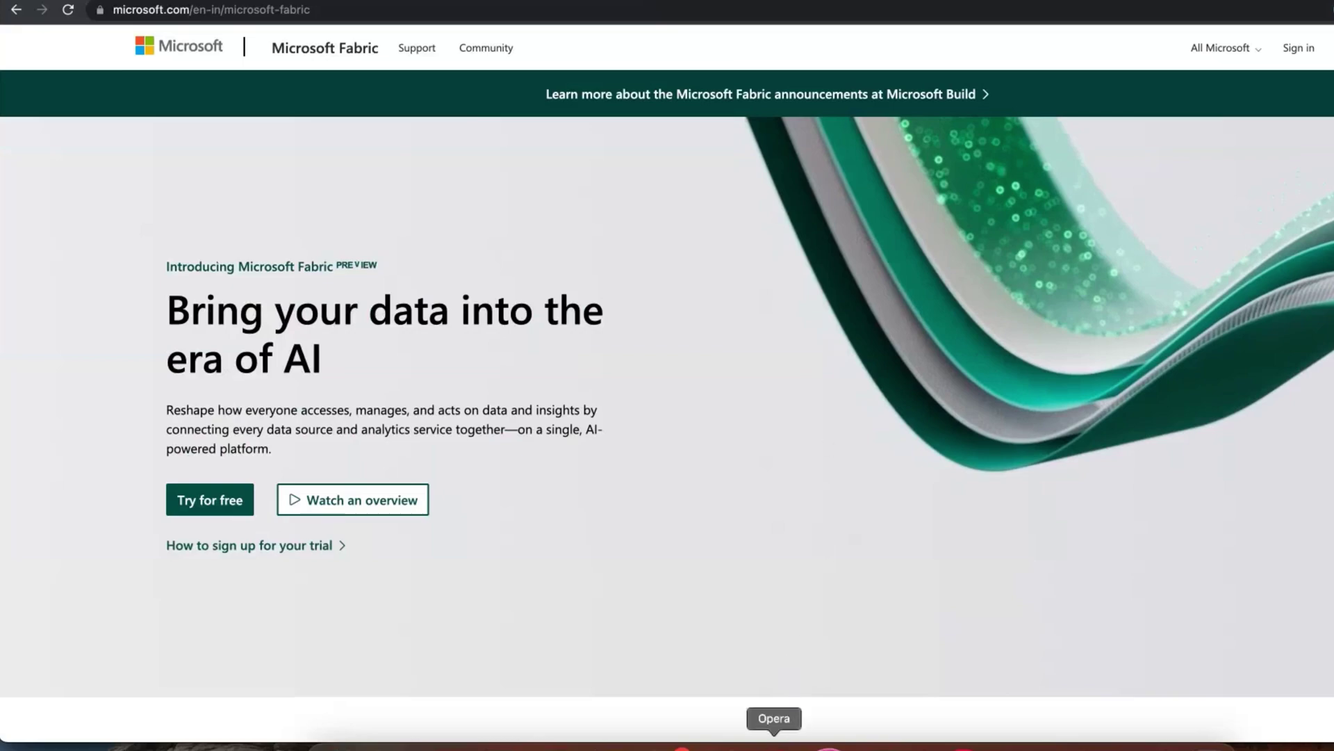
Step: Switch to the Opera window showing the Fabric app home at app.fabric.microsoft.com/home
{"action": "left_click", "coordinate": [774, 747]}
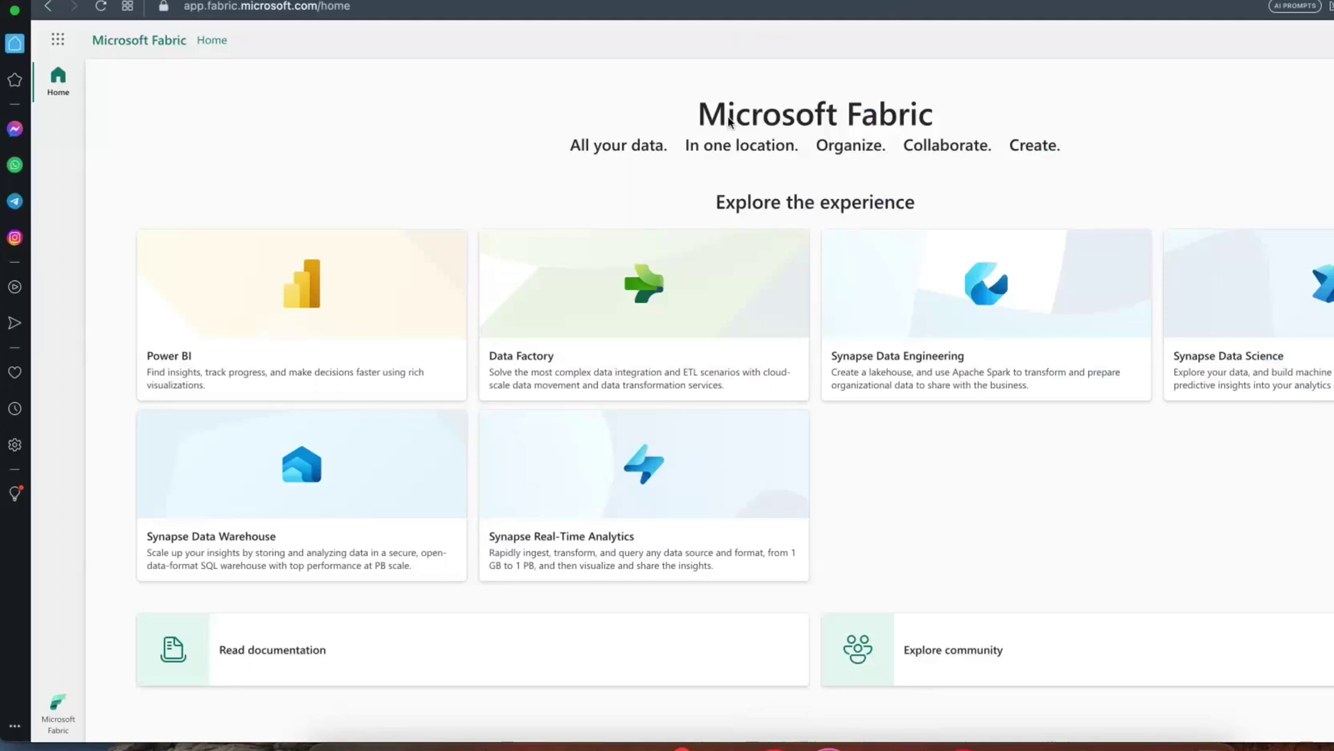
Step: Mark the Power BI, Data Factory, Data Engineering, Data Science, Data Warehouse and Real-Time Analytics cards with the pen
{"action": "left_click_drag", "start_coordinate": [326, 236], "coordinate": [321, 281]}
{"action": "mouse_move", "coordinate": [641, 245]}
{"action": "left_mouse_down"}
{"action": "mouse_move", "coordinate": [648, 321]}
{"action": "mouse_move", "coordinate": [685, 254]}
{"action": "left_mouse_up"}
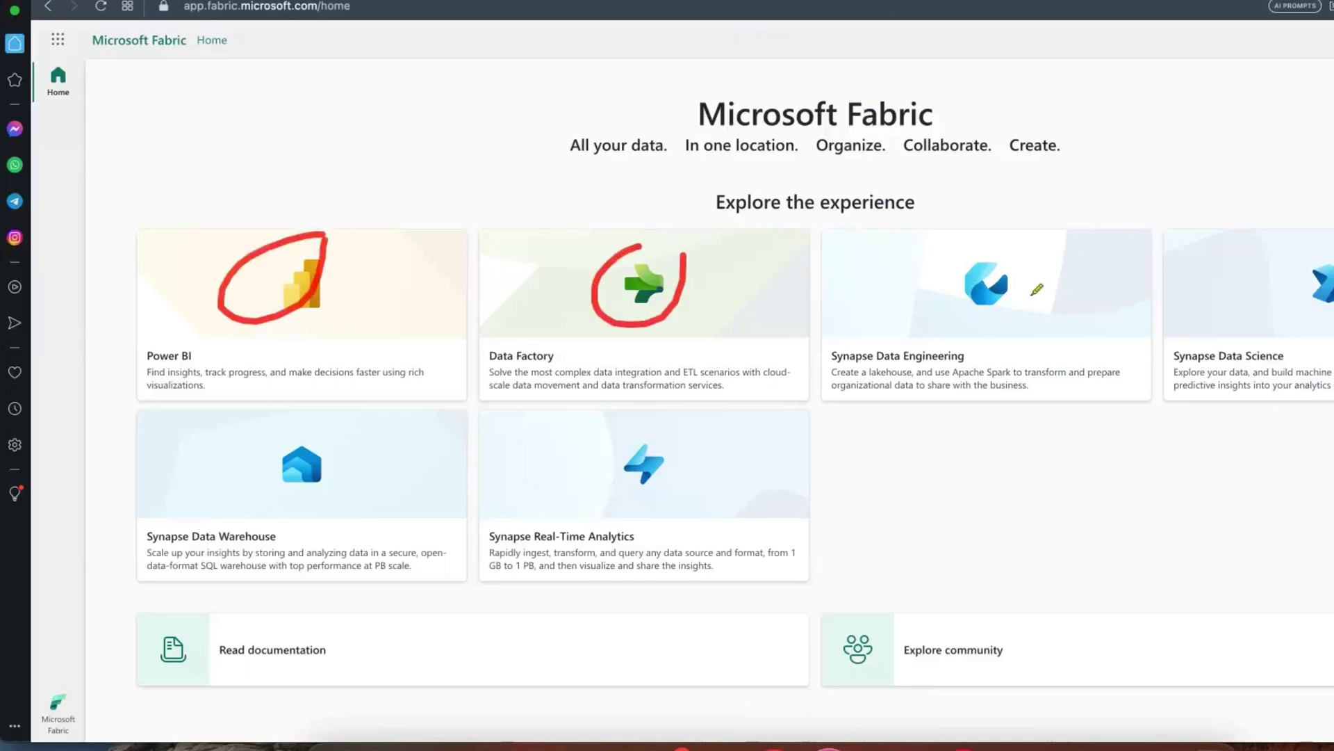
{"action": "mouse_move", "coordinate": [1025, 267]}
{"action": "left_mouse_down"}
{"action": "mouse_move", "coordinate": [945, 295]}
{"action": "mouse_move", "coordinate": [1033, 304]}
{"action": "left_mouse_up"}
{"action": "mouse_move", "coordinate": [1327, 251]}
{"action": "left_mouse_down"}
{"action": "mouse_move", "coordinate": [1290, 267]}
{"action": "mouse_move", "coordinate": [1331, 332]}
{"action": "left_mouse_up"}
{"action": "mouse_move", "coordinate": [320, 429]}
{"action": "left_mouse_down"}
{"action": "mouse_move", "coordinate": [267, 484]}
{"action": "mouse_move", "coordinate": [302, 494]}
{"action": "mouse_move", "coordinate": [349, 442]}
{"action": "left_mouse_up"}
{"action": "mouse_move", "coordinate": [673, 437]}
{"action": "left_mouse_down"}
{"action": "mouse_move", "coordinate": [598, 461]}
{"action": "mouse_move", "coordinate": [693, 463]}
{"action": "left_mouse_up"}
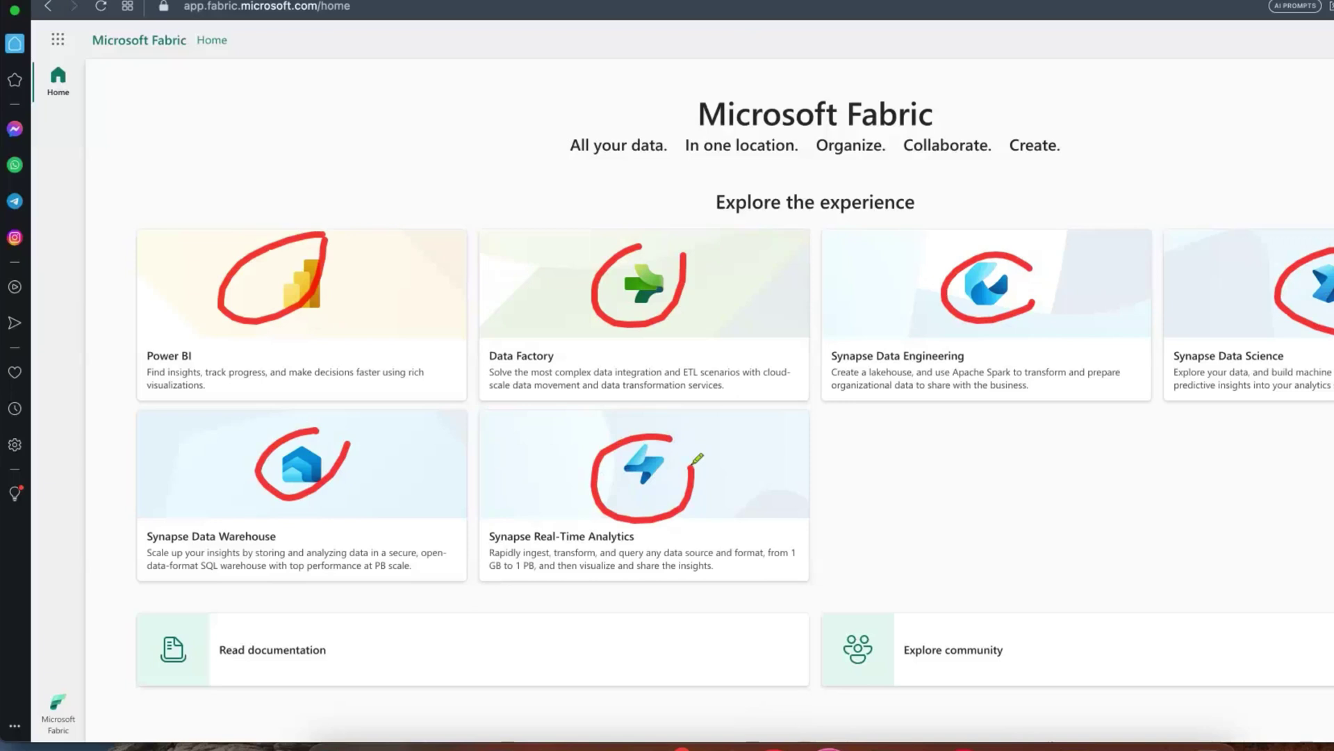
Step: Tick Data Factory, Power BI, Data Engineering and Real-Time Analytics in red, then clear the annotations
{"action": "left_click_drag", "start_coordinate": [528, 261], "coordinate": [582, 222]}
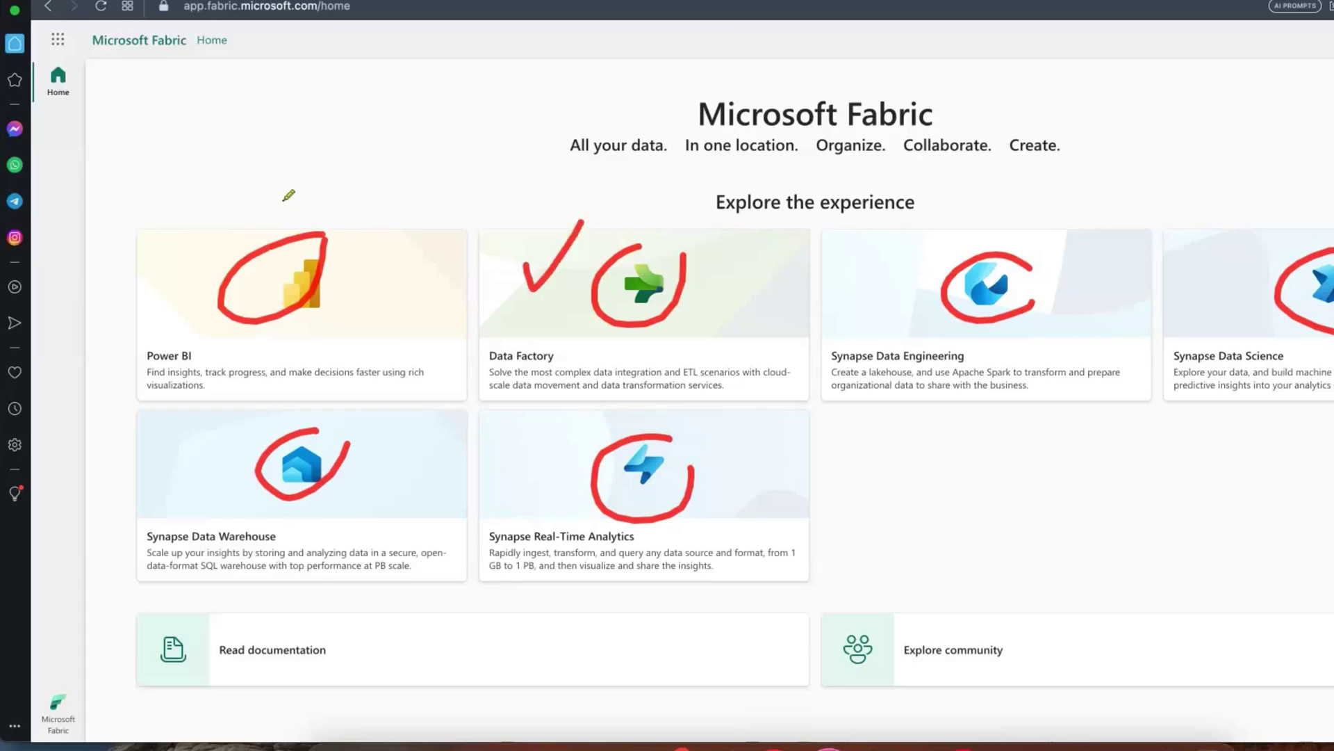
{"action": "left_click_drag", "start_coordinate": [280, 201], "coordinate": [354, 169]}
{"action": "left_click_drag", "start_coordinate": [1012, 207], "coordinate": [1080, 203]}
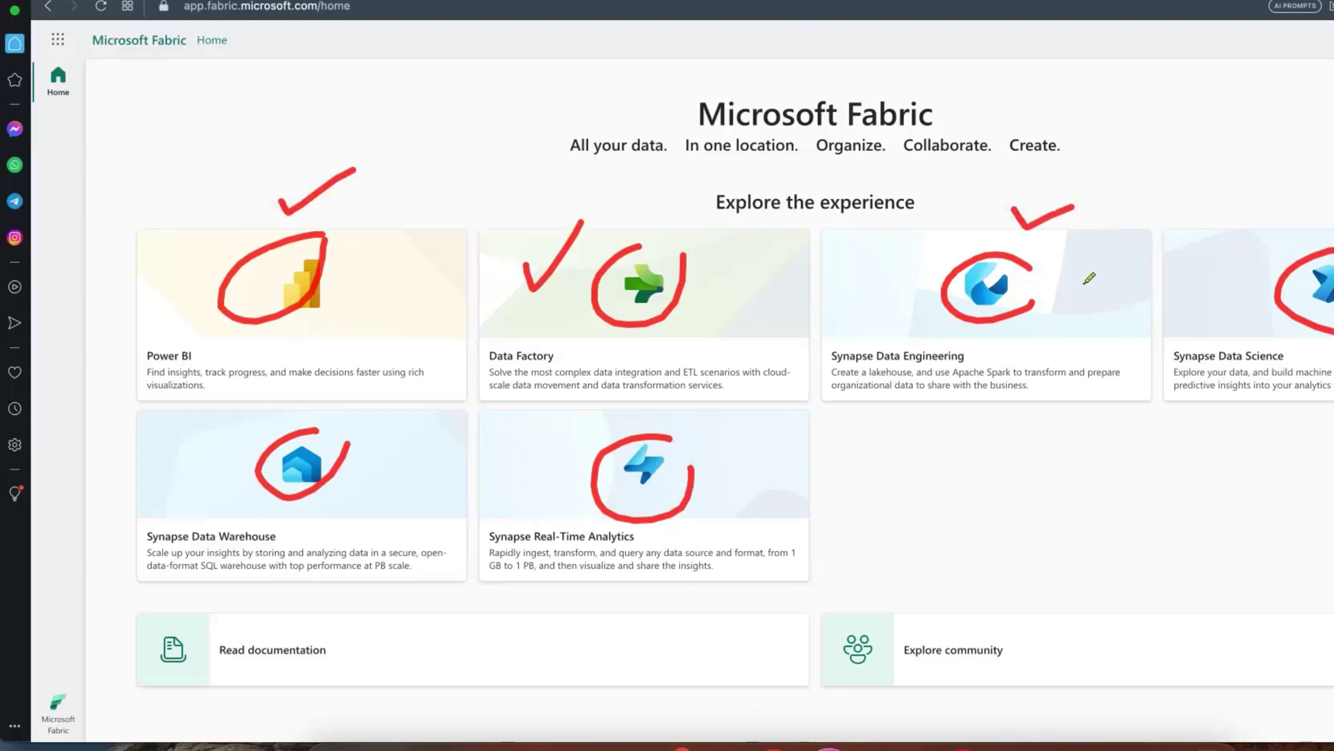
{"action": "mouse_move", "coordinate": [755, 459]}
{"action": "left_mouse_down"}
{"action": "mouse_move", "coordinate": [765, 479]}
{"action": "mouse_move", "coordinate": [809, 476]}
{"action": "left_mouse_up"}
{"action": "key", "text": "Escape"}
Step: In the Fabric experience switcher, tick Power BI through Data Warehouse, then choose Data Engineering
{"action": "left_click", "coordinate": [55, 711]}
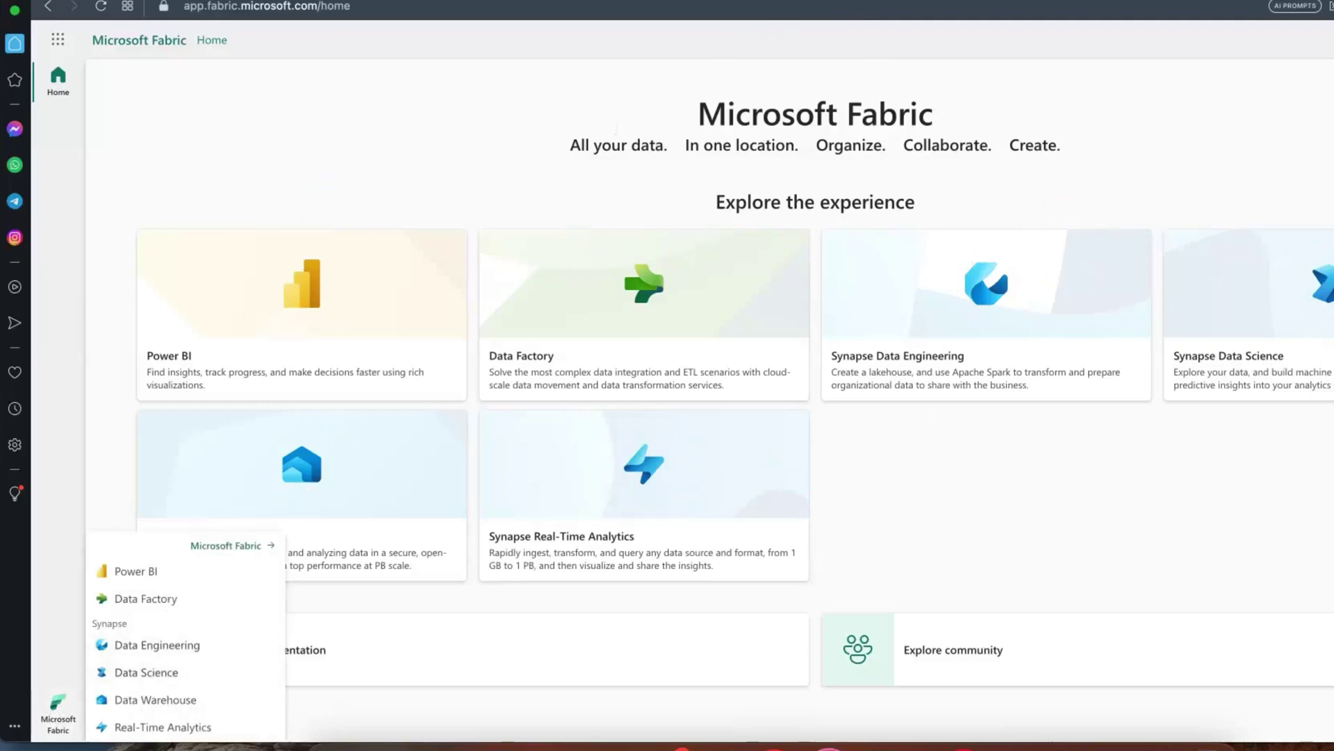
{"action": "left_click_drag", "start_coordinate": [172, 573], "coordinate": [216, 556]}
{"action": "mouse_move", "coordinate": [188, 591]}
{"action": "left_mouse_down"}
{"action": "mouse_move", "coordinate": [195, 606]}
{"action": "mouse_move", "coordinate": [226, 587]}
{"action": "left_mouse_up"}
{"action": "left_click_drag", "start_coordinate": [212, 639], "coordinate": [248, 629]}
{"action": "mouse_move", "coordinate": [189, 669]}
{"action": "left_mouse_down"}
{"action": "mouse_move", "coordinate": [198, 681]}
{"action": "mouse_move", "coordinate": [227, 657]}
{"action": "mouse_move", "coordinate": [214, 692]}
{"action": "mouse_move", "coordinate": [244, 676]}
{"action": "mouse_move", "coordinate": [229, 724]}
{"action": "mouse_move", "coordinate": [246, 712]}
{"action": "left_mouse_up"}
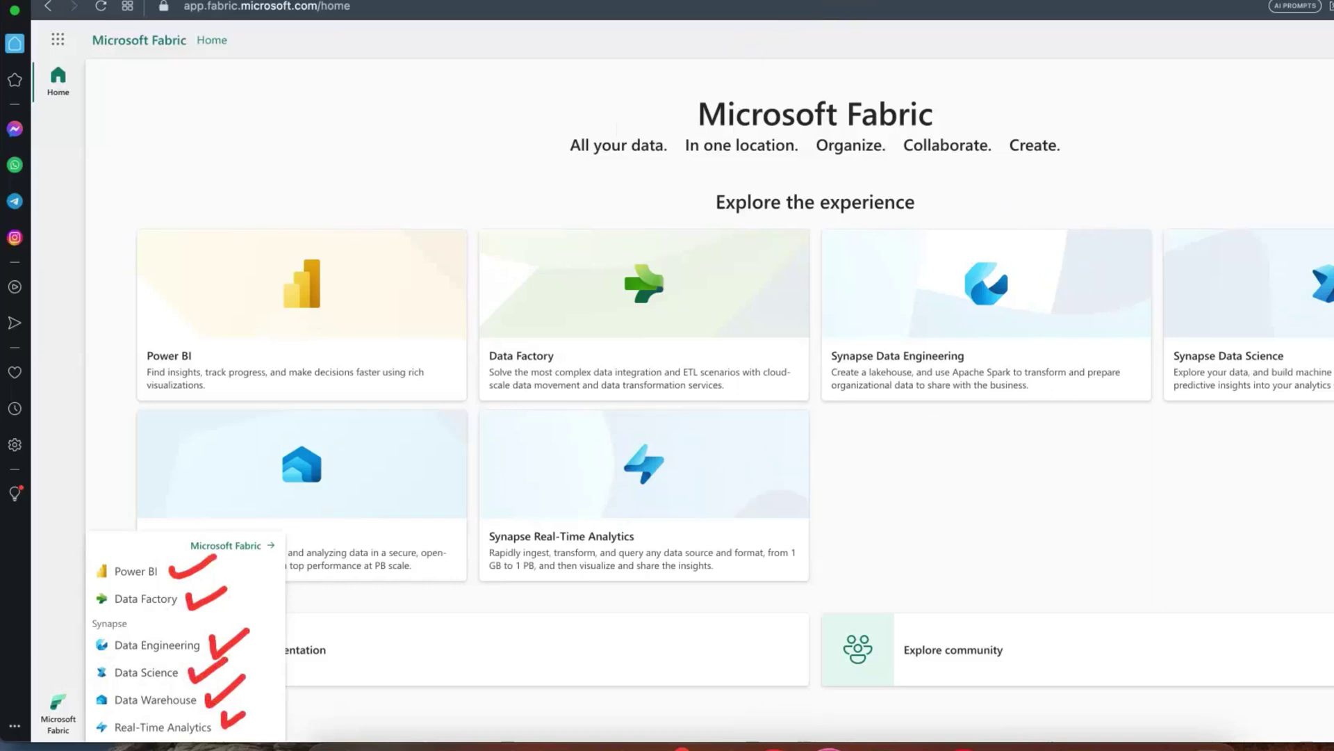
{"action": "left_click", "coordinate": [173, 649]}
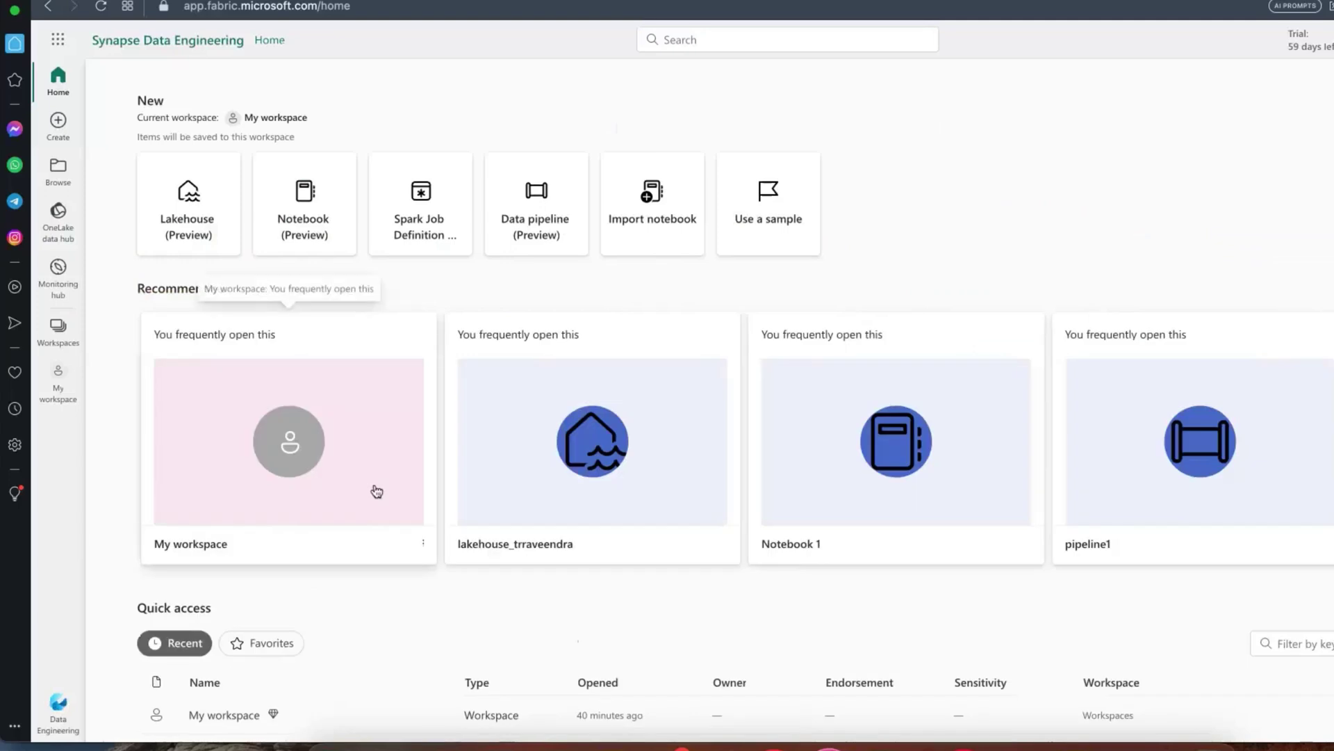
Step: Browse the Create page's New item cards, then go to the OneLake data hub
{"action": "left_click", "coordinate": [58, 133]}
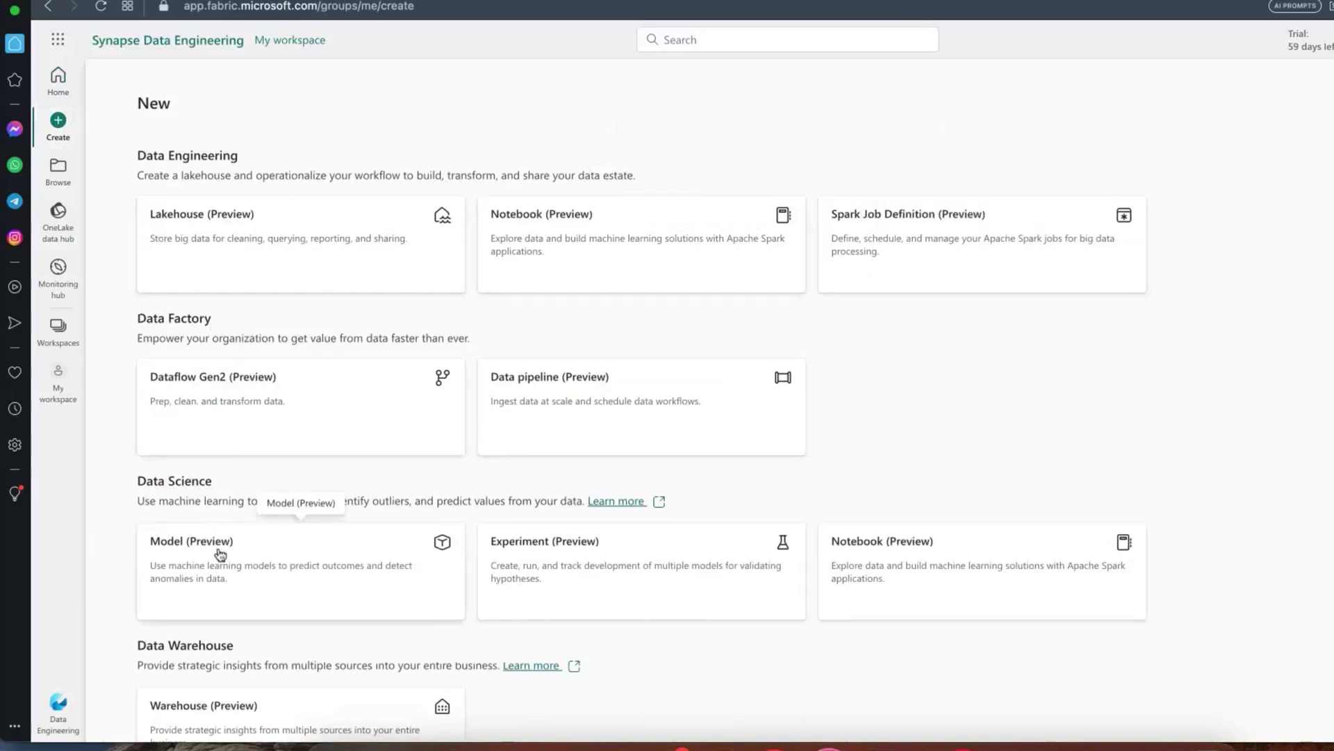
{"action": "scroll", "coordinate": [220, 554], "scroll_direction": "down", "scroll_amount": 5}
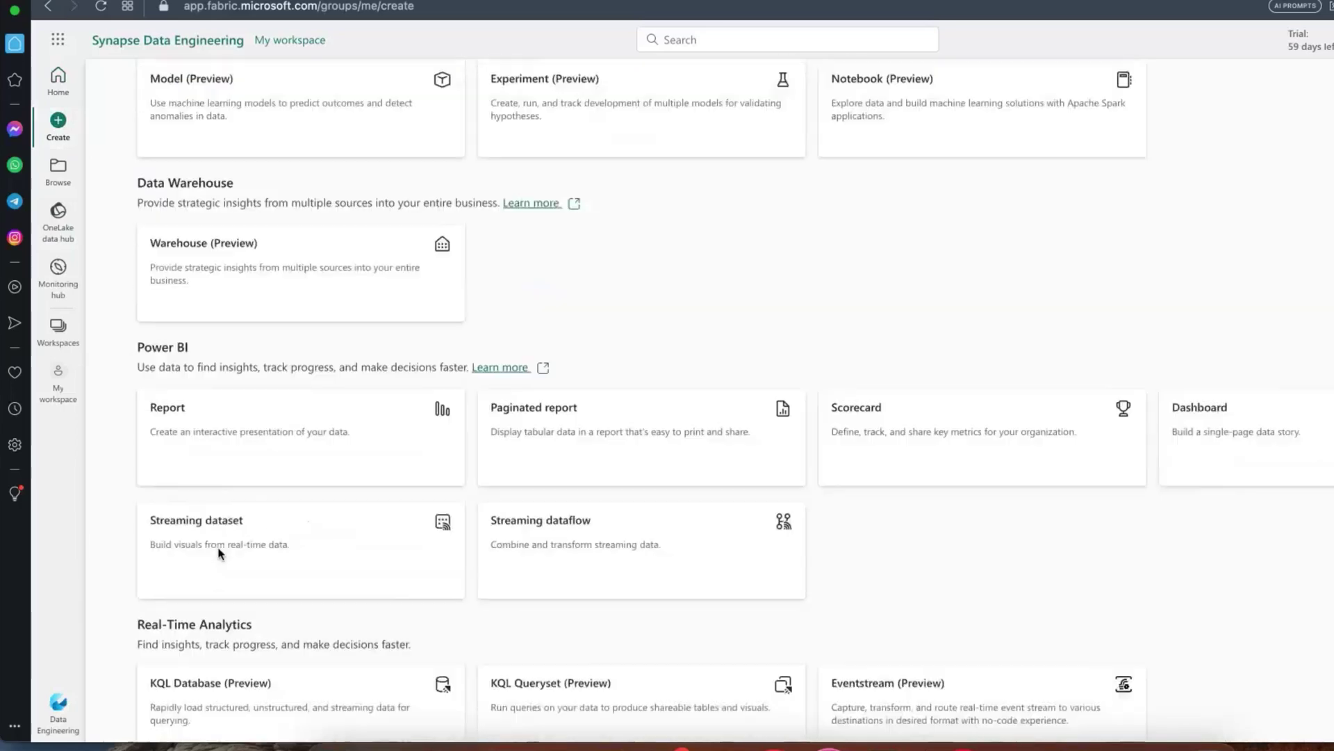
{"action": "scroll", "coordinate": [220, 554], "scroll_direction": "down", "scroll_amount": 2}
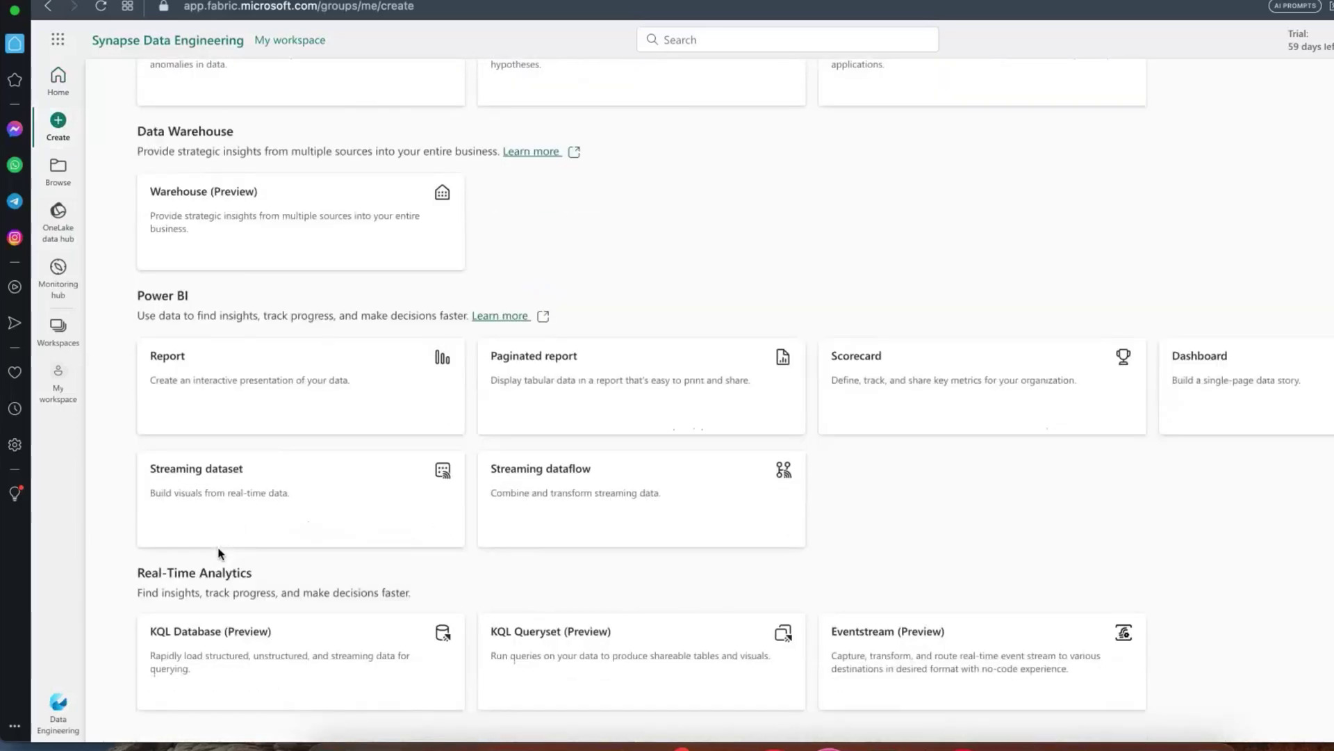
{"action": "scroll", "coordinate": [220, 554], "scroll_direction": "up", "scroll_amount": 7}
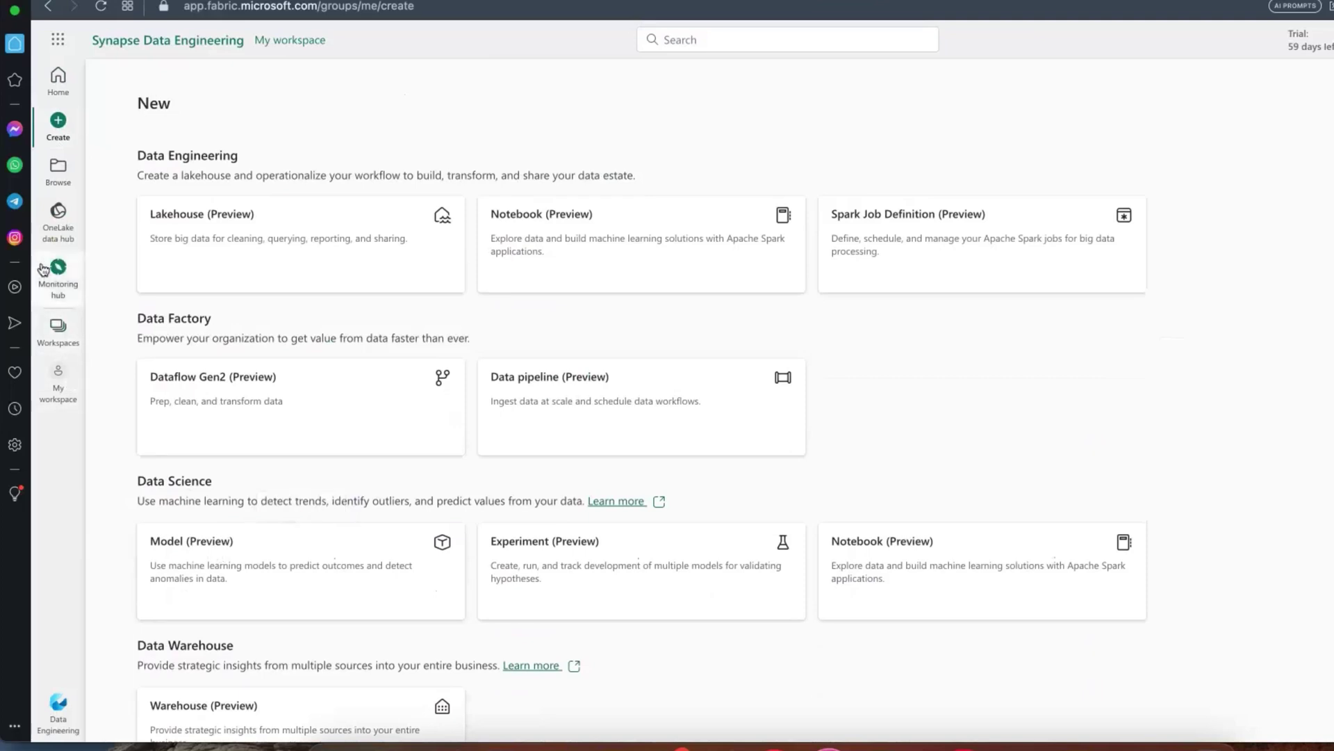
{"action": "left_click", "coordinate": [51, 218]}
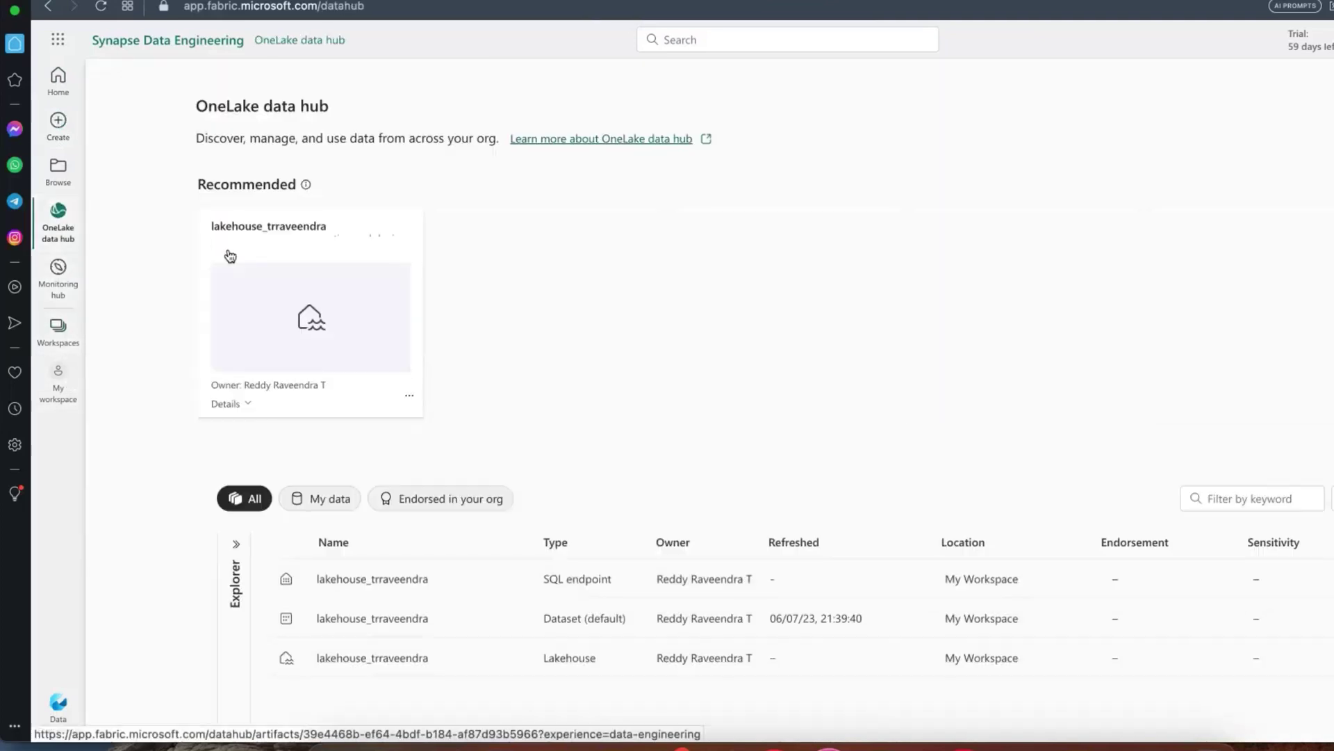
Step: Open the details page of the recommended lakehouse_trraveendra lakehouse
{"action": "left_click", "coordinate": [304, 344]}
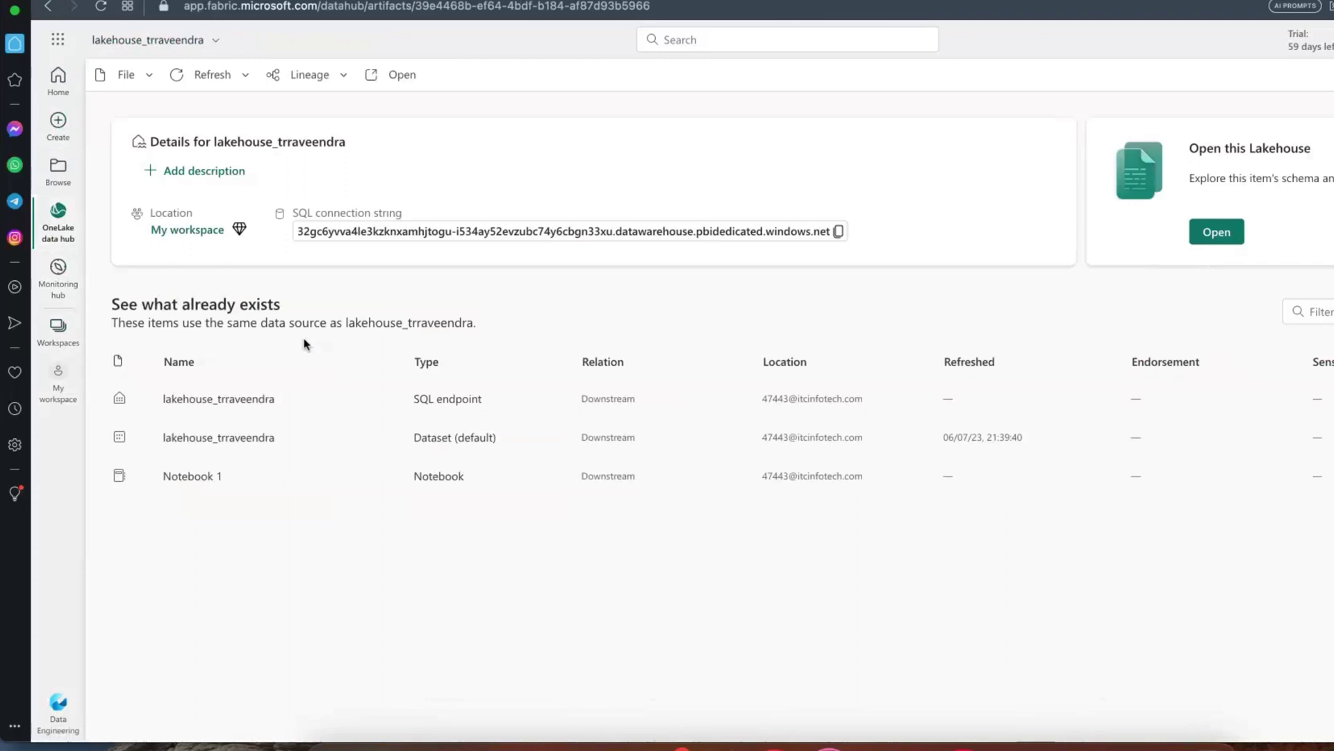
Step: Bring Keynote to the front and advance to the Microsoft Fabric architecture slide
{"action": "key", "text": "ctrl+Up"}
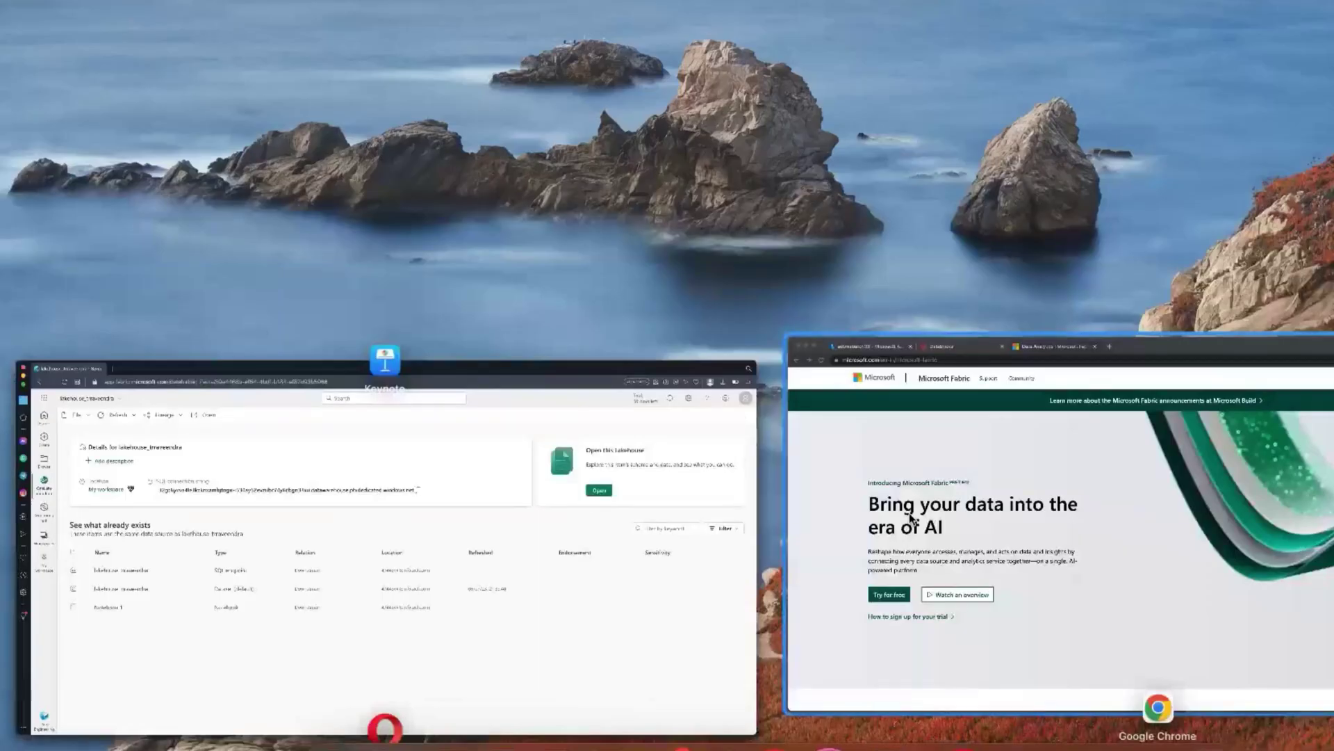
{"action": "left_click", "coordinate": [617, 273]}
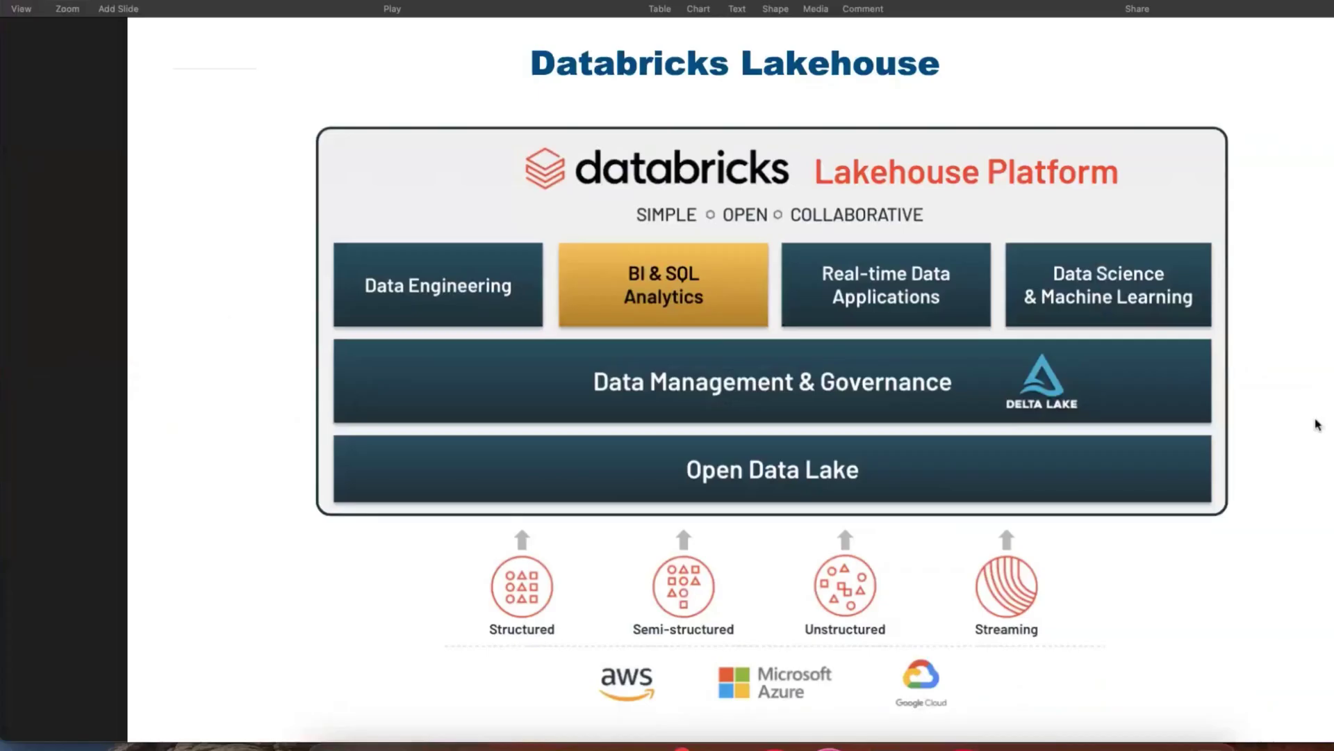
{"action": "key", "text": "Down"}
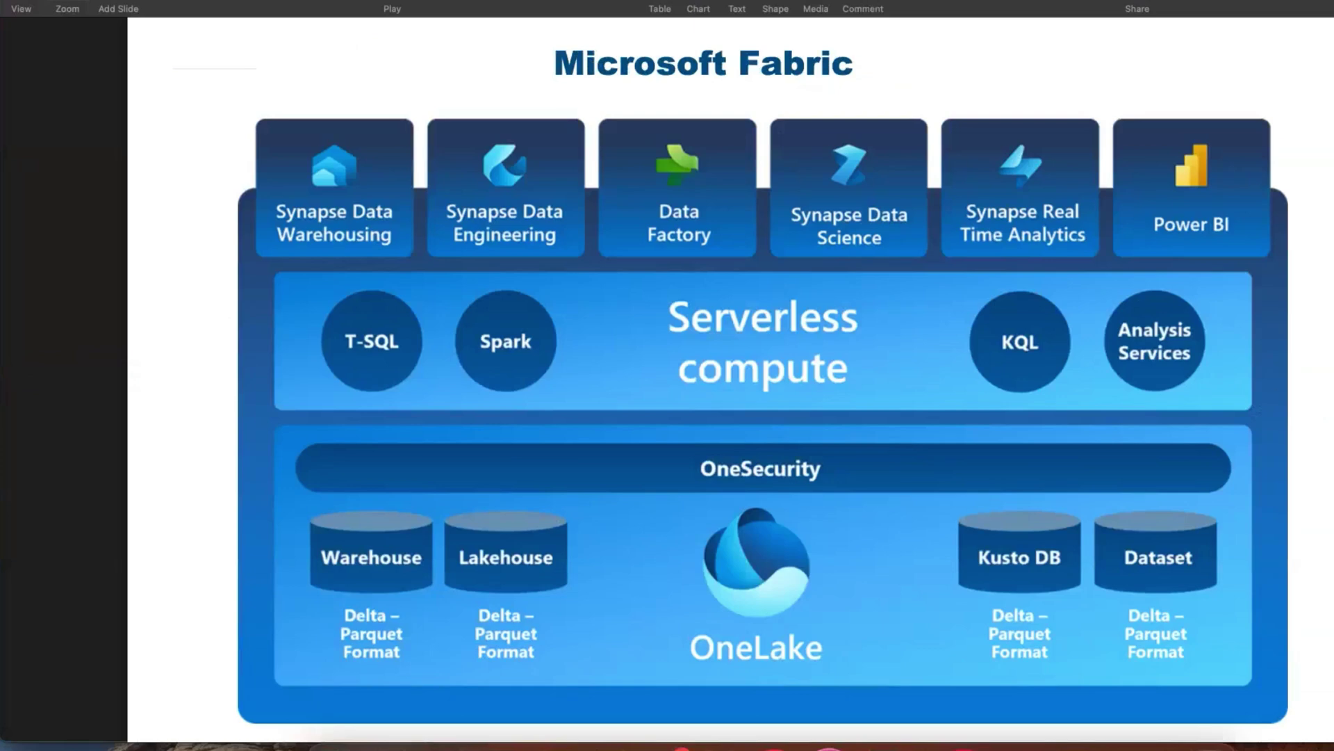
Step: Circle Serverless compute, Spark, T-SQL and KQL on the slide in red
{"action": "mouse_move", "coordinate": [809, 285]}
{"action": "left_mouse_down"}
{"action": "mouse_move", "coordinate": [628, 349]}
{"action": "mouse_move", "coordinate": [658, 403]}
{"action": "mouse_move", "coordinate": [835, 409]}
{"action": "mouse_move", "coordinate": [897, 344]}
{"action": "mouse_move", "coordinate": [866, 307]}
{"action": "mouse_move", "coordinate": [778, 287]}
{"action": "left_mouse_up"}
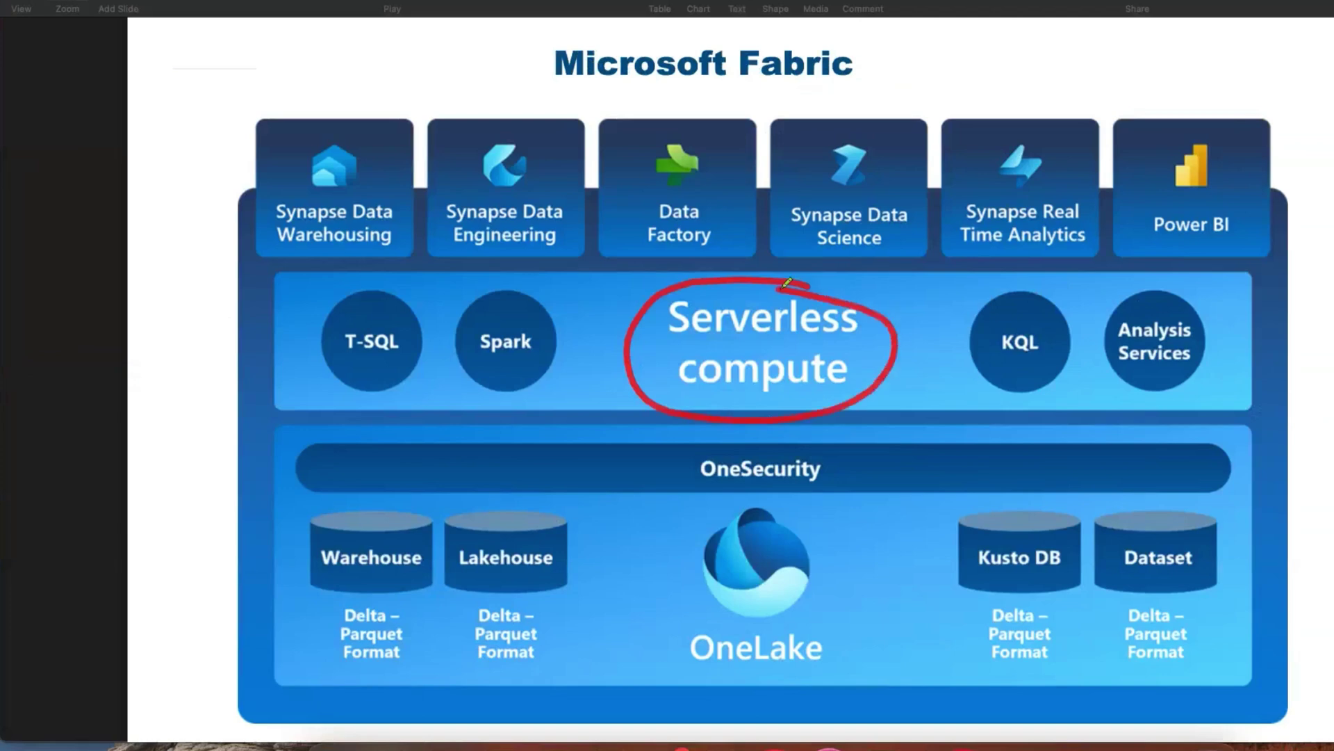
{"action": "mouse_move", "coordinate": [525, 305]}
{"action": "left_mouse_down"}
{"action": "mouse_move", "coordinate": [512, 301]}
{"action": "mouse_move", "coordinate": [554, 351]}
{"action": "mouse_move", "coordinate": [554, 334]}
{"action": "left_mouse_up"}
{"action": "mouse_move", "coordinate": [388, 311]}
{"action": "left_mouse_down"}
{"action": "mouse_move", "coordinate": [314, 356]}
{"action": "mouse_move", "coordinate": [351, 363]}
{"action": "left_mouse_up"}
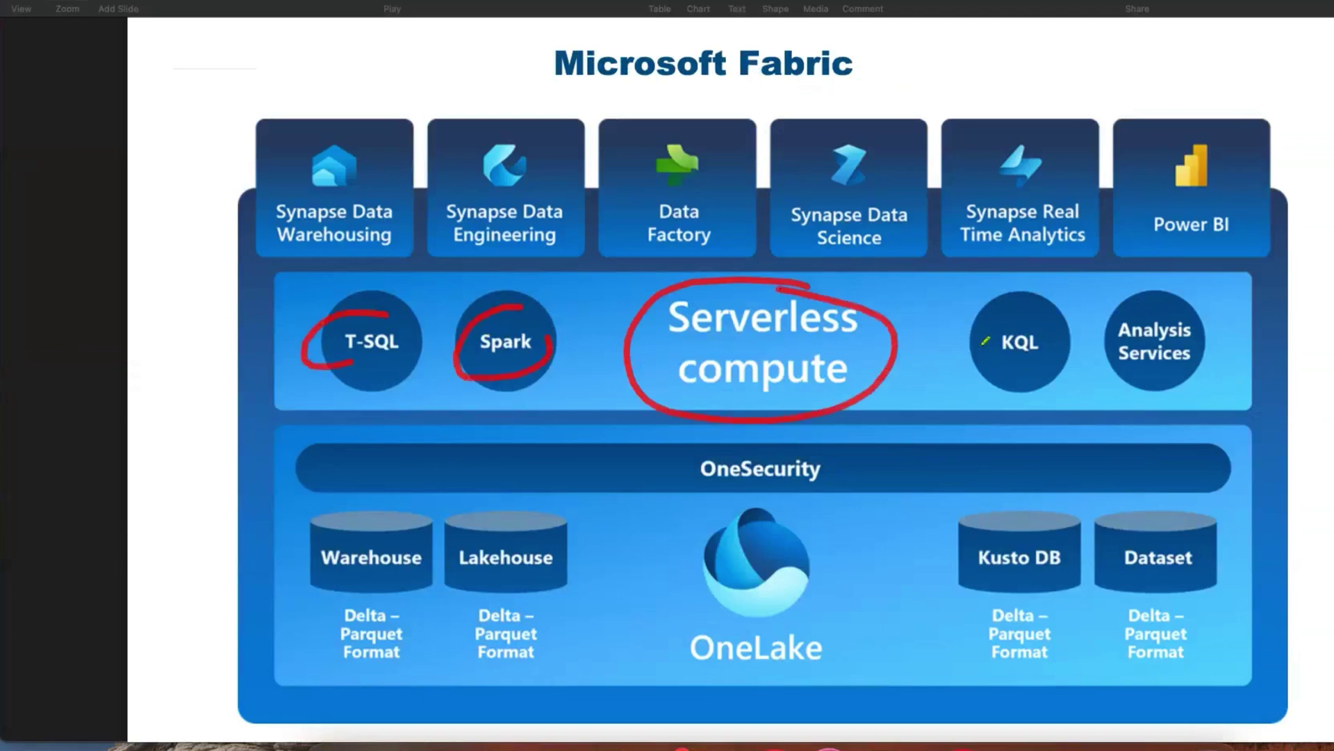
{"action": "mouse_move", "coordinate": [1025, 310]}
{"action": "left_mouse_down"}
{"action": "mouse_move", "coordinate": [974, 333]}
{"action": "mouse_move", "coordinate": [1011, 356]}
{"action": "left_mouse_up"}
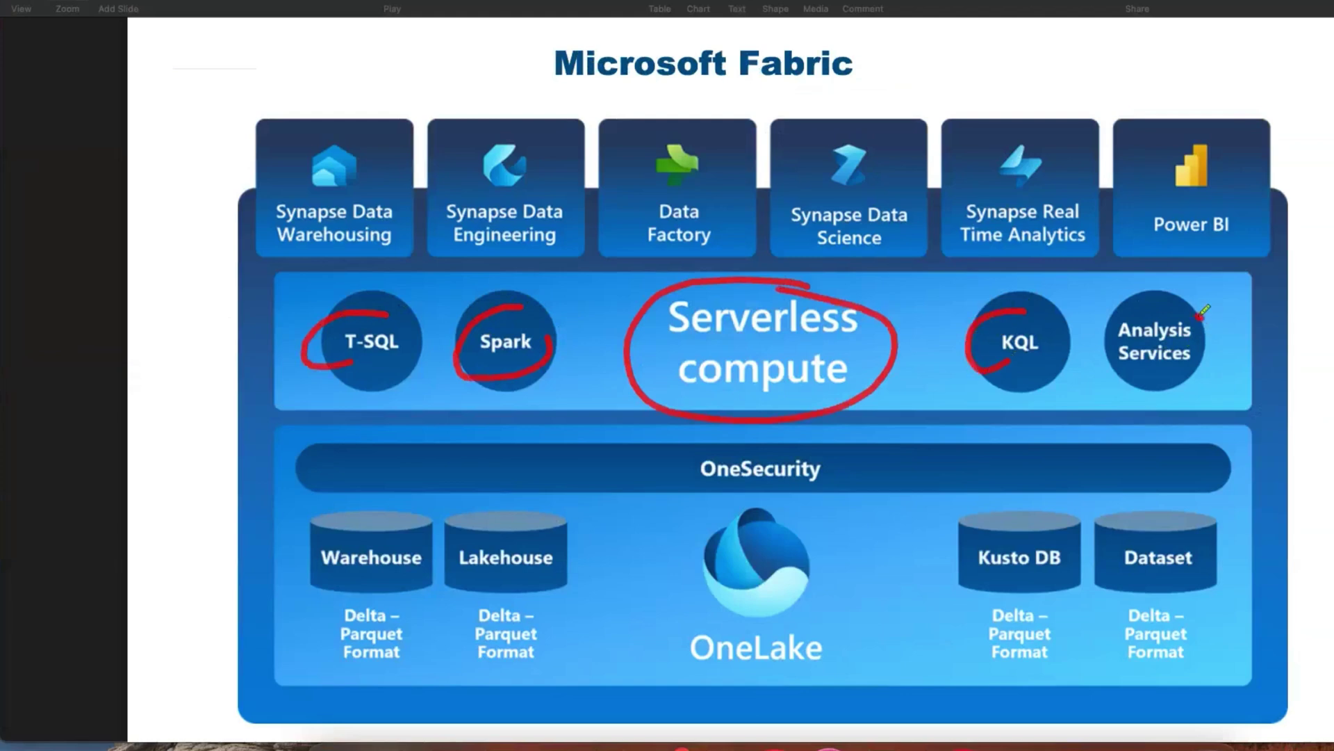